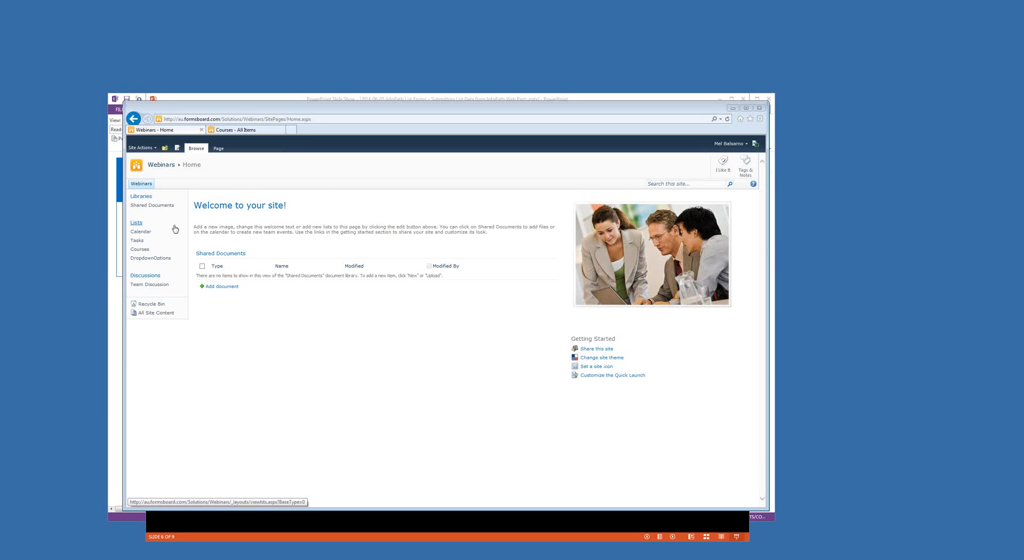
Open the Webinars site's Courses.aspx page by replacing Home with Courses in the site page address.
{"action": "left_click", "coordinate": [293, 118]}
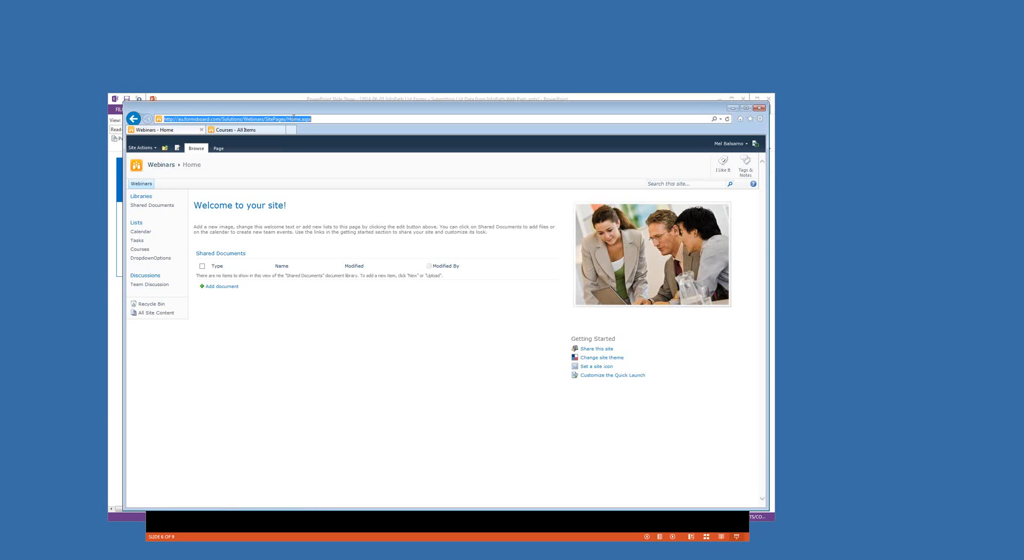
{"action": "left_click_drag", "start_coordinate": [289, 119], "coordinate": [392, 119]}
{"action": "type", "text": "Courses"}
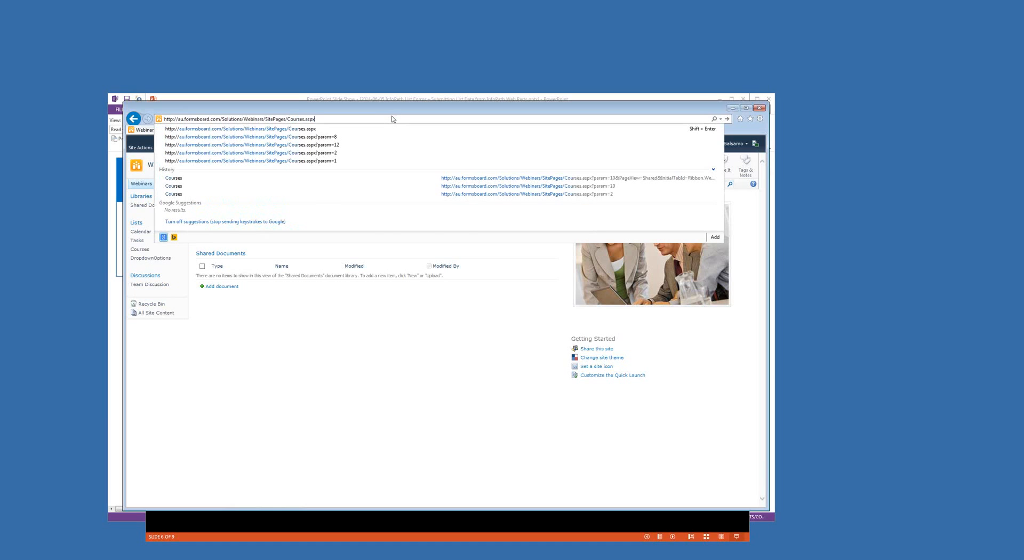
{"action": "key", "text": "Return"}
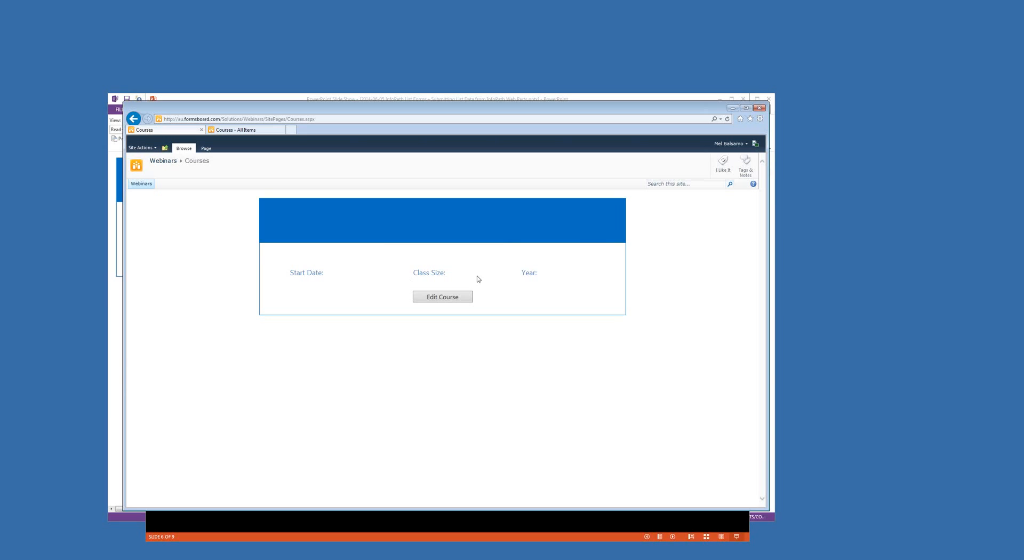
Load the Courses page with the query parameter ?param=12 added to its address.
{"action": "left_click", "coordinate": [391, 119]}
{"action": "left_click", "coordinate": [407, 117]}
{"action": "type", "text": "?param=8"}
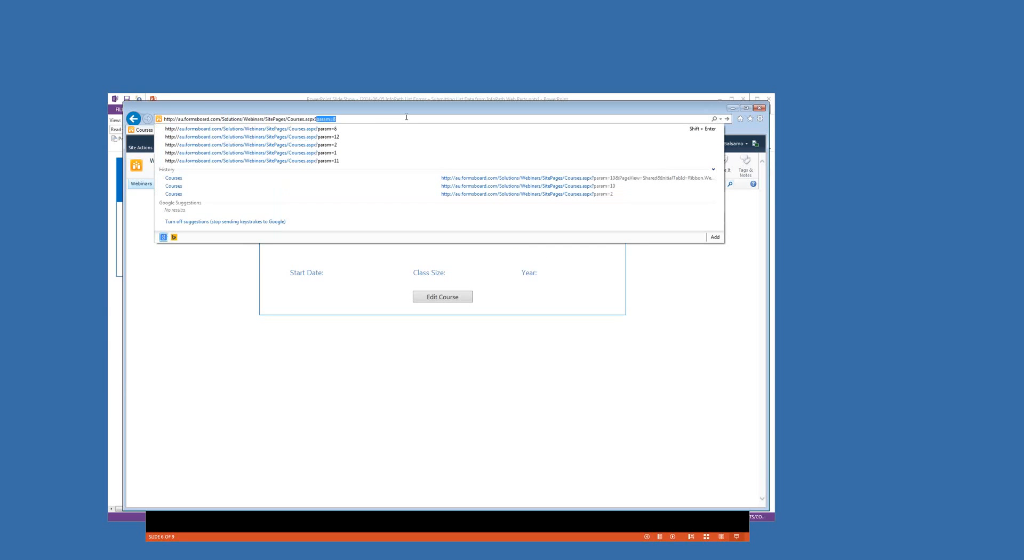
{"action": "key", "text": "End"}
{"action": "key", "text": "BackSpace"}
{"action": "type", "text": "12"}
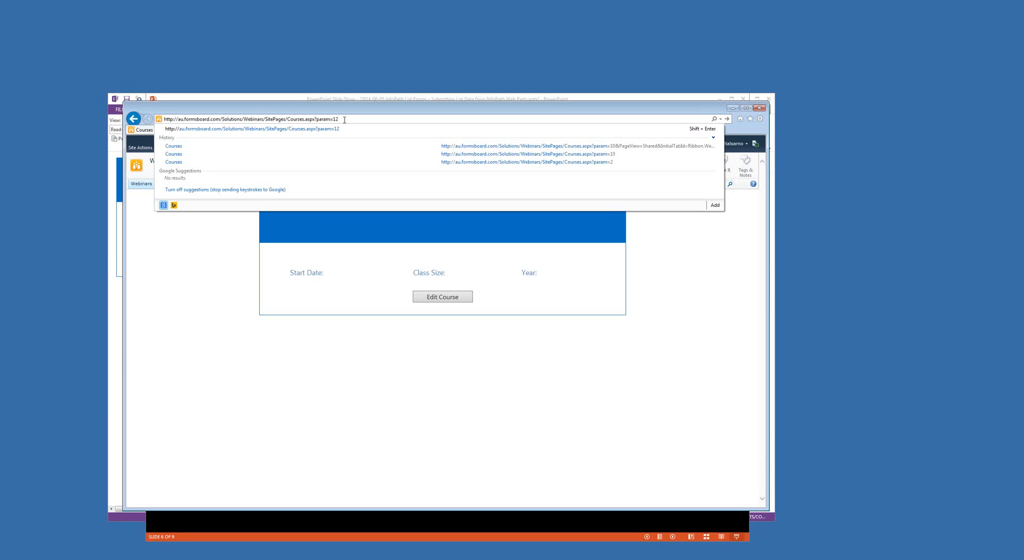
{"action": "key", "text": "Return"}
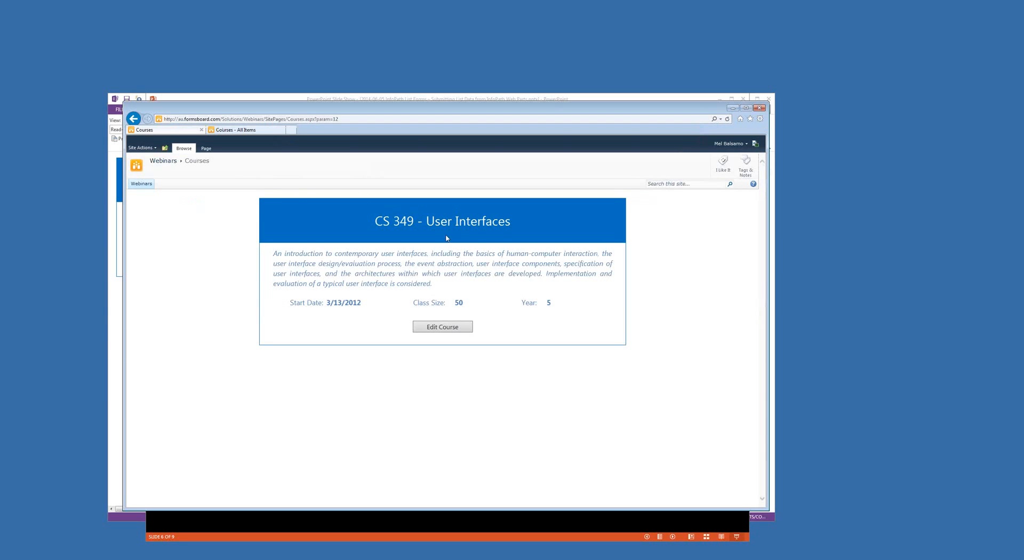
Compare the CS 349 item in the Courses list with the details on the course form, and return to the form.
{"action": "left_click", "coordinate": [249, 131]}
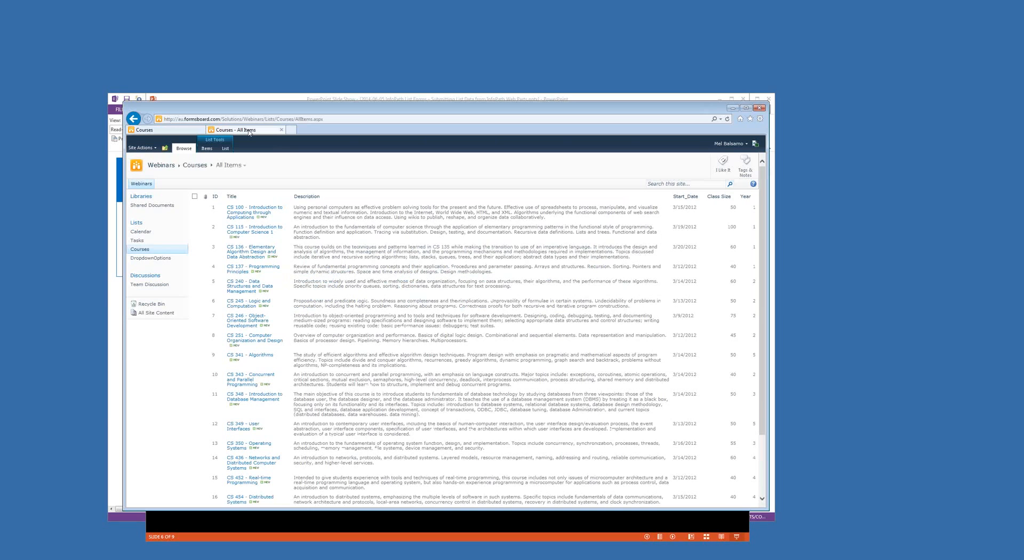
{"action": "left_click", "coordinate": [345, 429]}
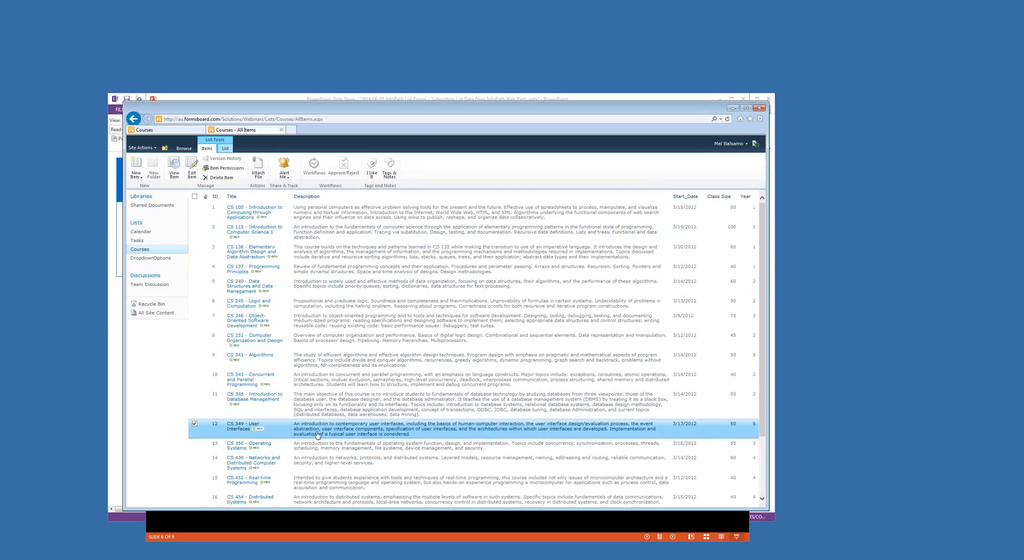
{"action": "left_click", "coordinate": [182, 132]}
{"action": "mouse_move", "coordinate": [511, 223]}
{"action": "left_mouse_down"}
{"action": "mouse_move", "coordinate": [418, 225]}
{"action": "mouse_move", "coordinate": [511, 237]}
{"action": "left_mouse_up"}
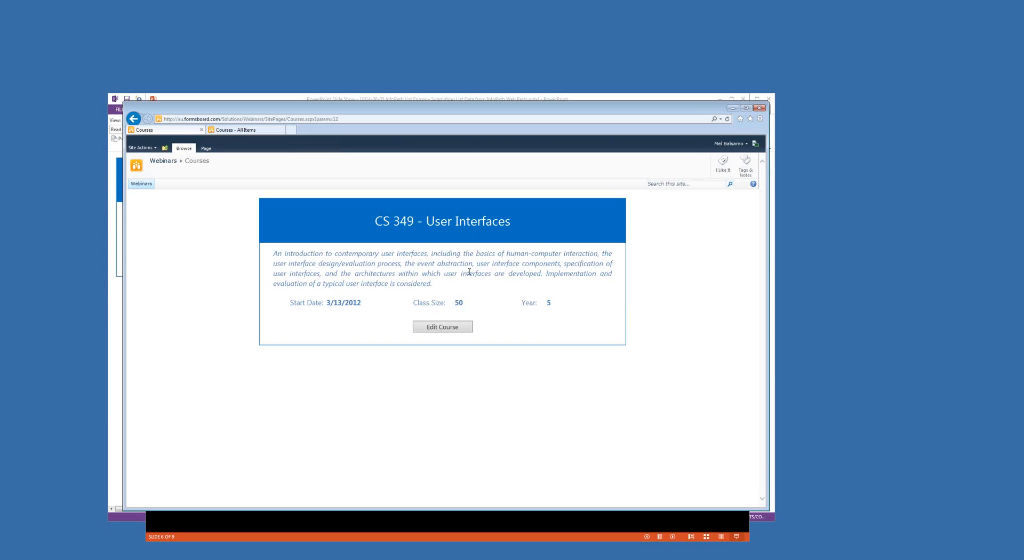
{"action": "left_click", "coordinate": [234, 129]}
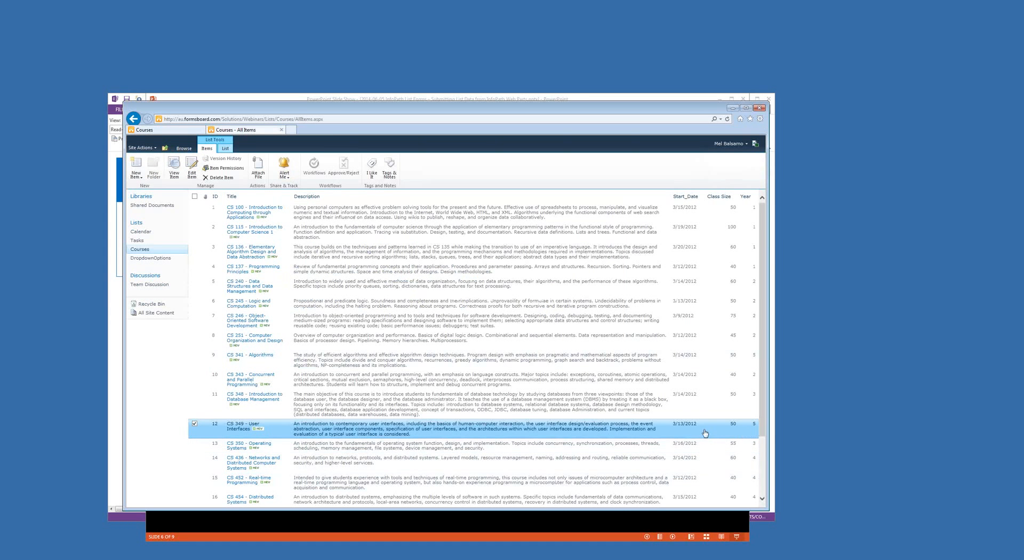
{"action": "left_click", "coordinate": [173, 131]}
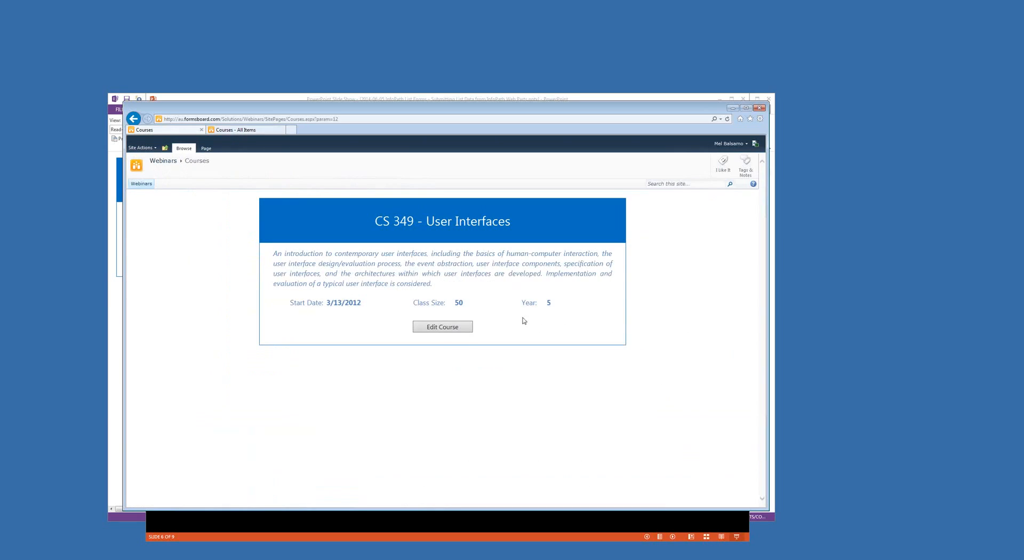
Edit the CS 349 course, set its class size to 35 and submit the change.
{"action": "left_click", "coordinate": [460, 328]}
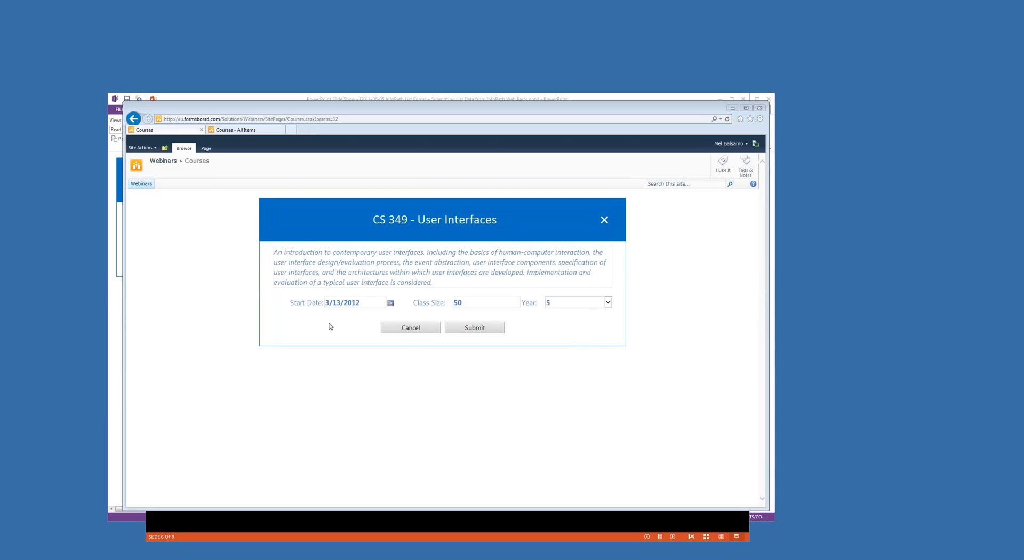
{"action": "double_click", "coordinate": [466, 303]}
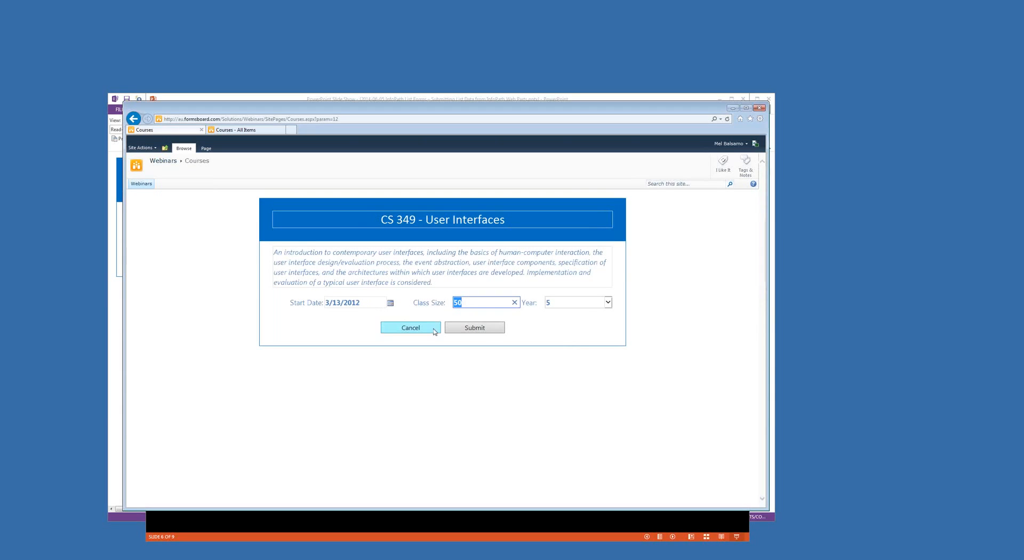
{"action": "type", "text": "35"}
{"action": "left_click", "coordinate": [536, 329]}
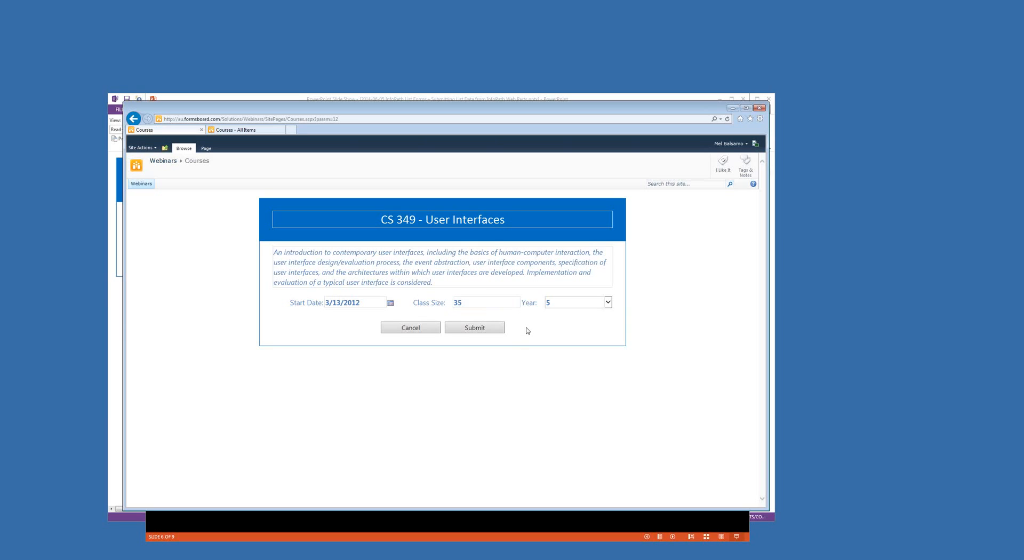
{"action": "left_click", "coordinate": [489, 332]}
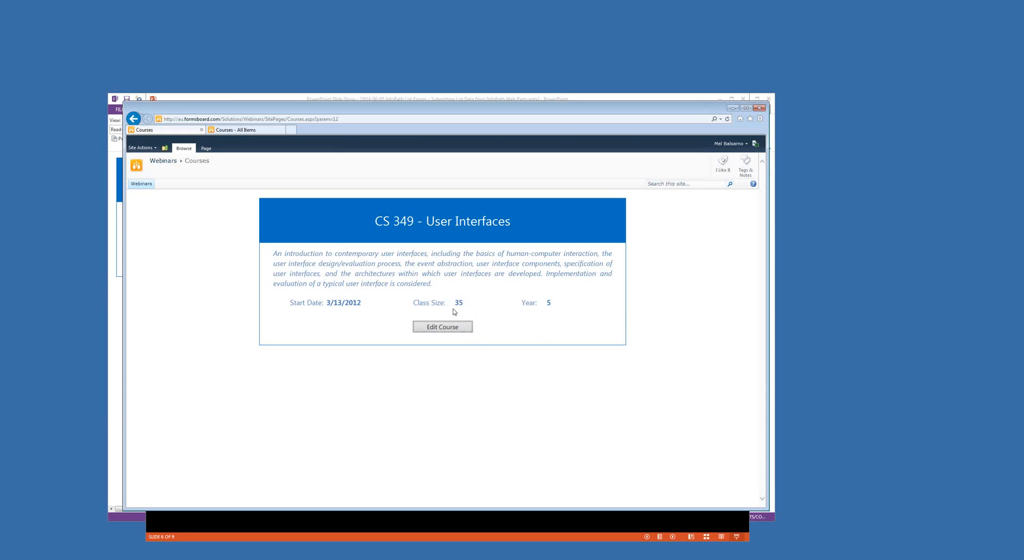
Reload the Courses list, check the class size of the CS 349 item, and return to the course form.
{"action": "left_click", "coordinate": [270, 131]}
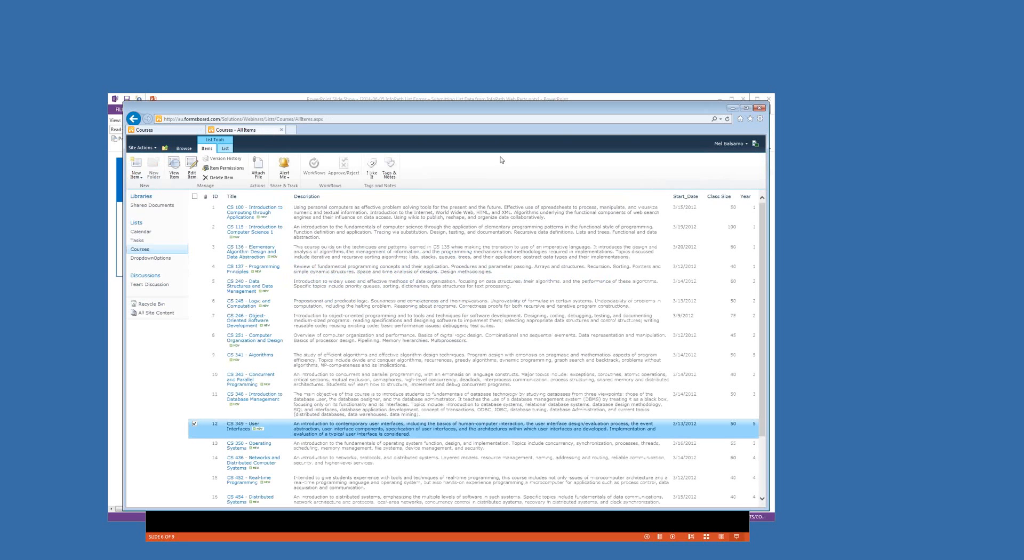
{"action": "left_click", "coordinate": [180, 149]}
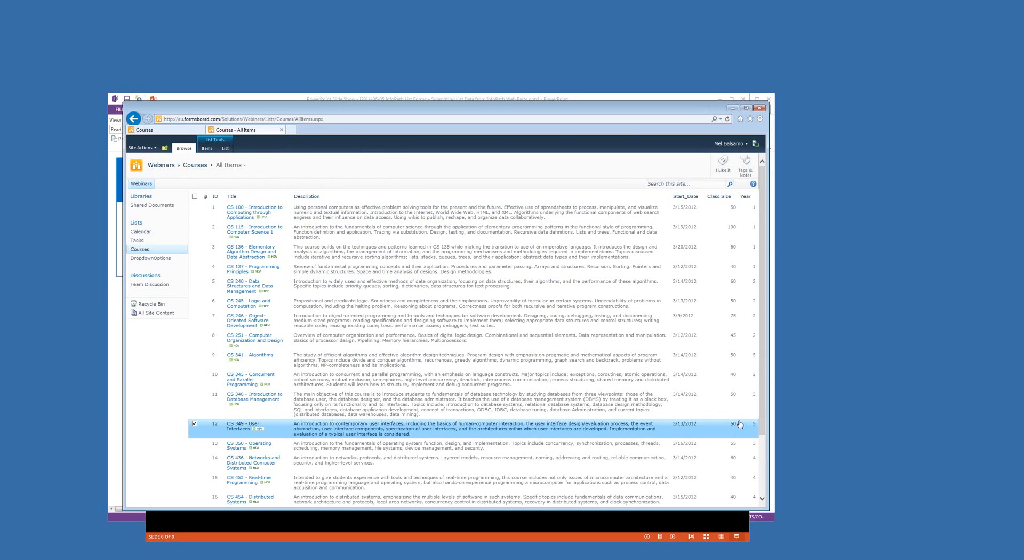
{"action": "left_click", "coordinate": [195, 166]}
{"action": "left_click", "coordinate": [690, 435]}
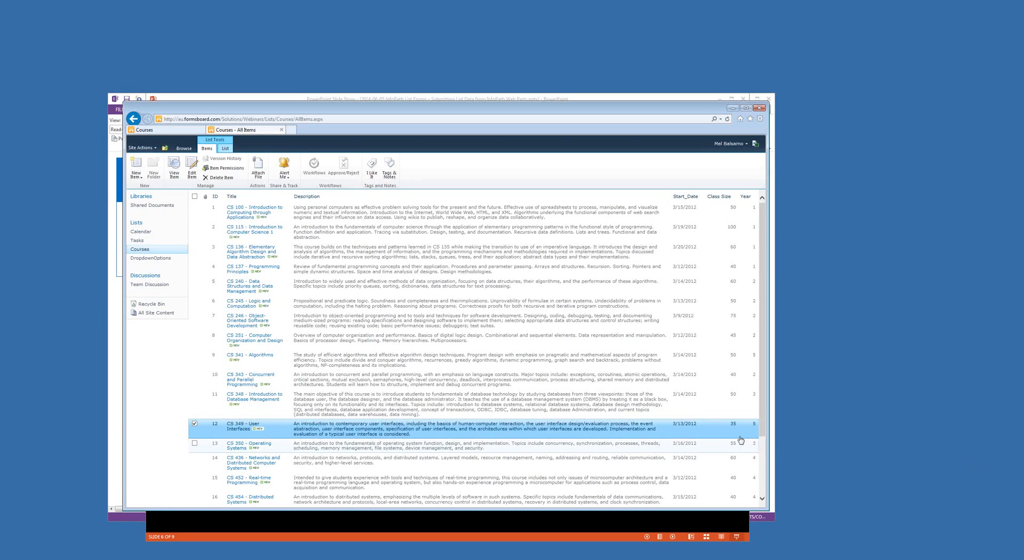
{"action": "left_click", "coordinate": [150, 131]}
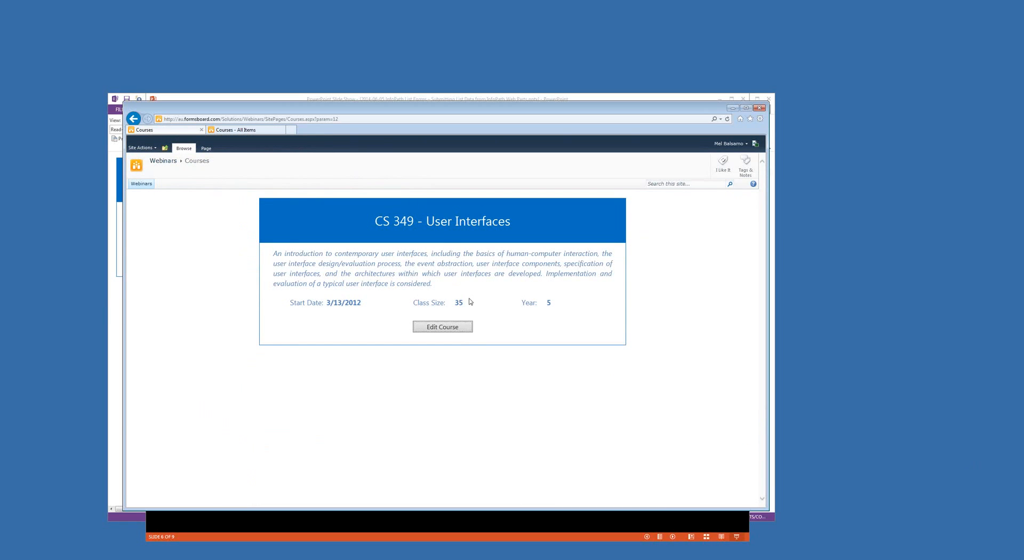
Load the Courses page with param=5 and open that course for editing with its Year choices expanded.
{"action": "left_click", "coordinate": [457, 328]}
{"action": "left_click", "coordinate": [522, 220]}
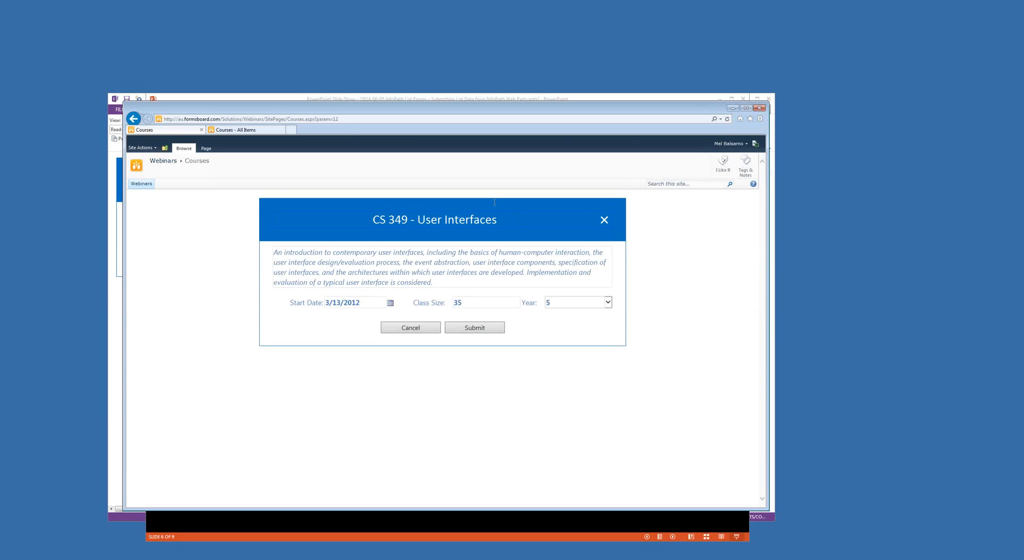
{"action": "left_click", "coordinate": [359, 121]}
{"action": "double_click", "coordinate": [358, 121]}
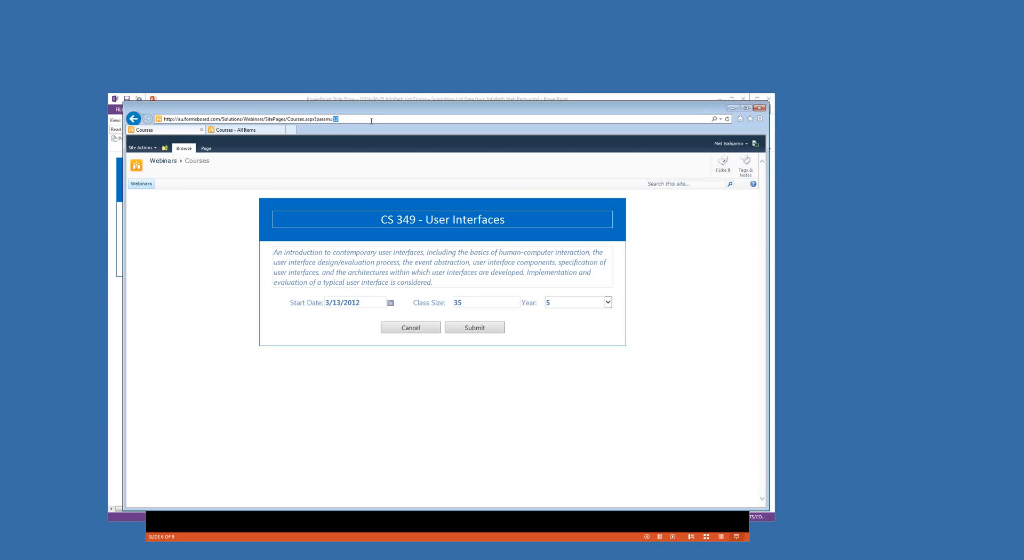
{"action": "type", "text": "5"}
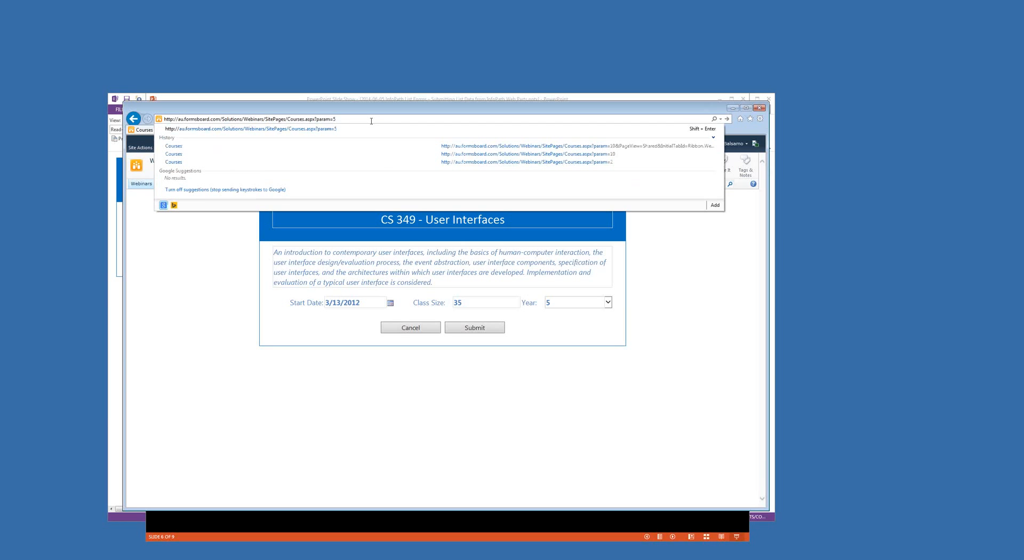
{"action": "key", "text": "Return"}
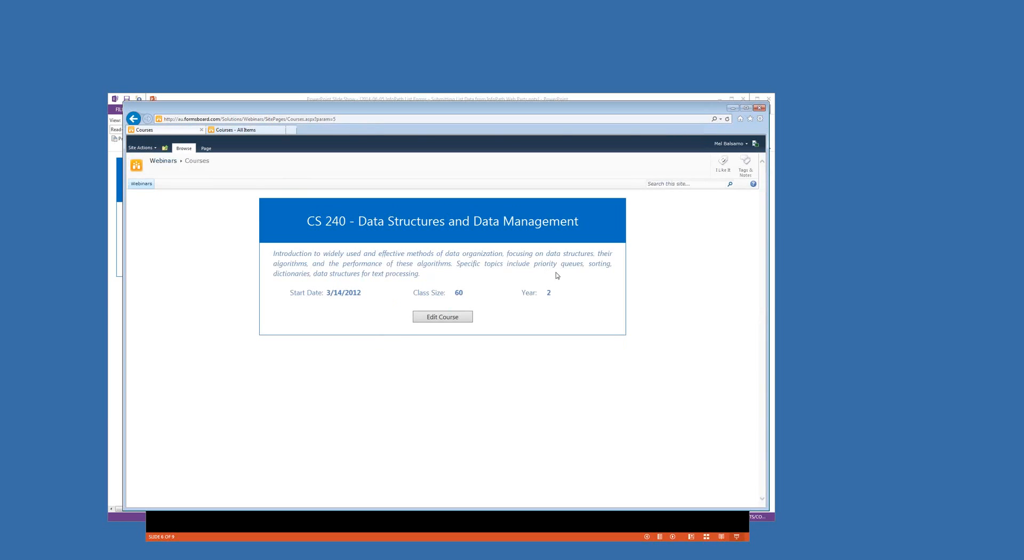
{"action": "left_click", "coordinate": [462, 320]}
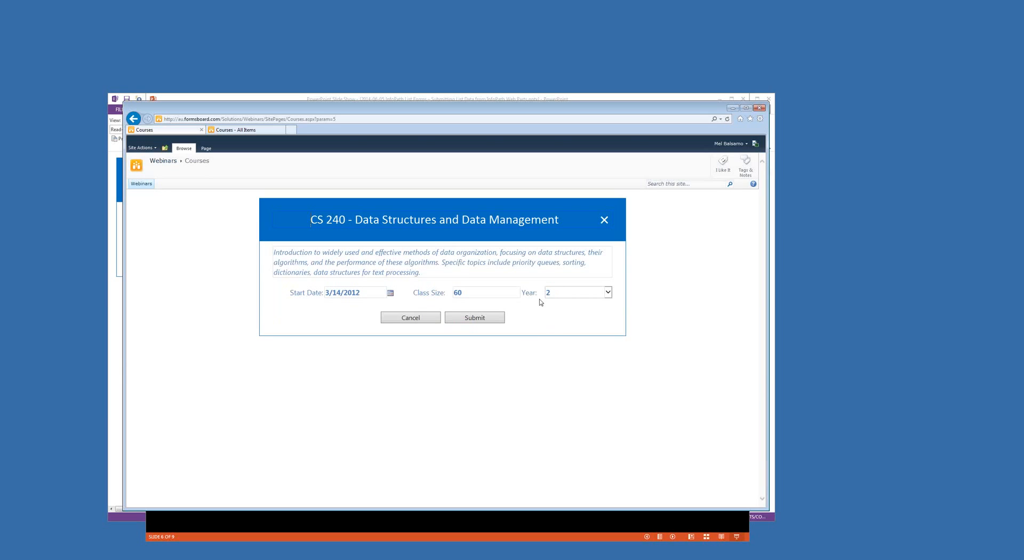
{"action": "left_click", "coordinate": [607, 294]}
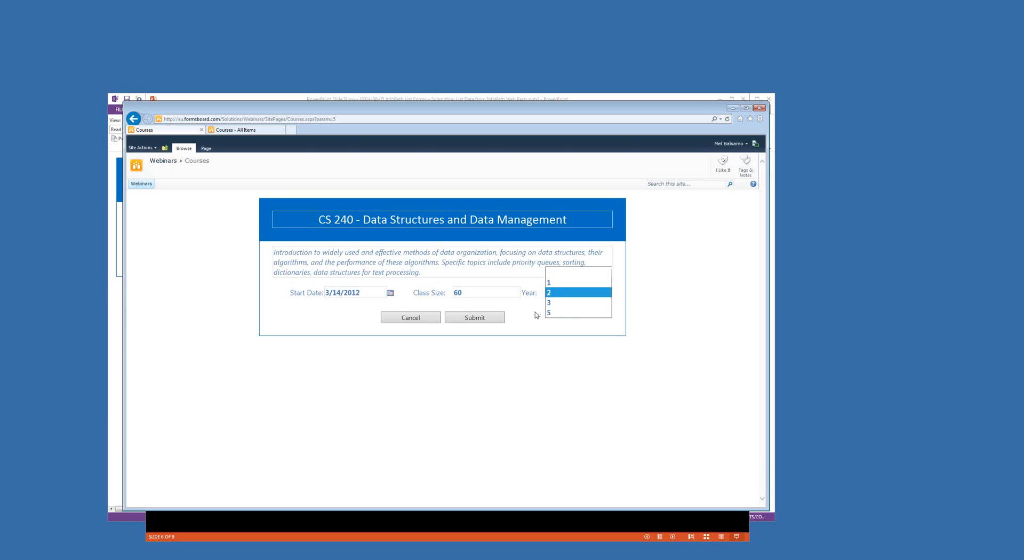
Open the Webinars site in a new browser tab and view its DropdownOptions list.
{"action": "left_click", "coordinate": [294, 131]}
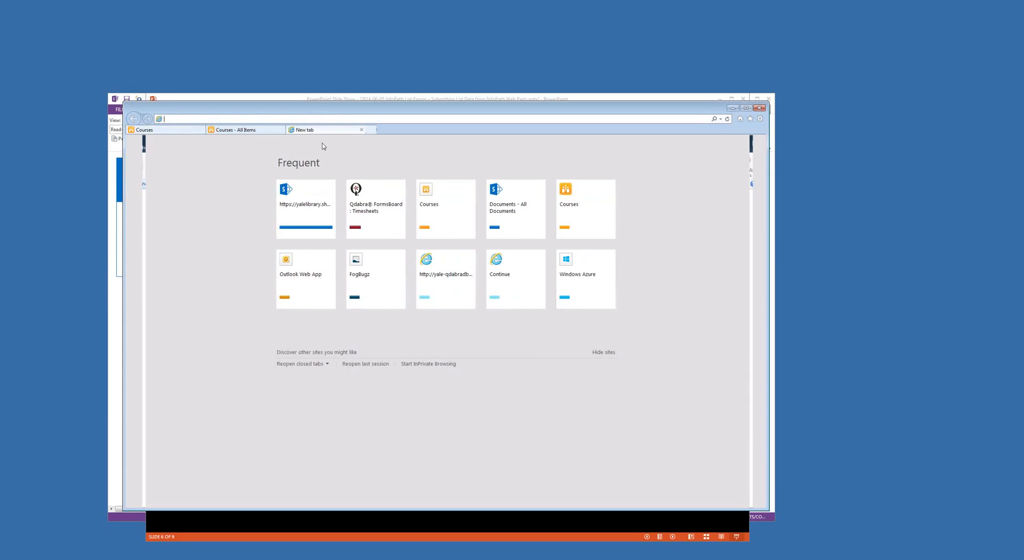
{"action": "left_click", "coordinate": [440, 210]}
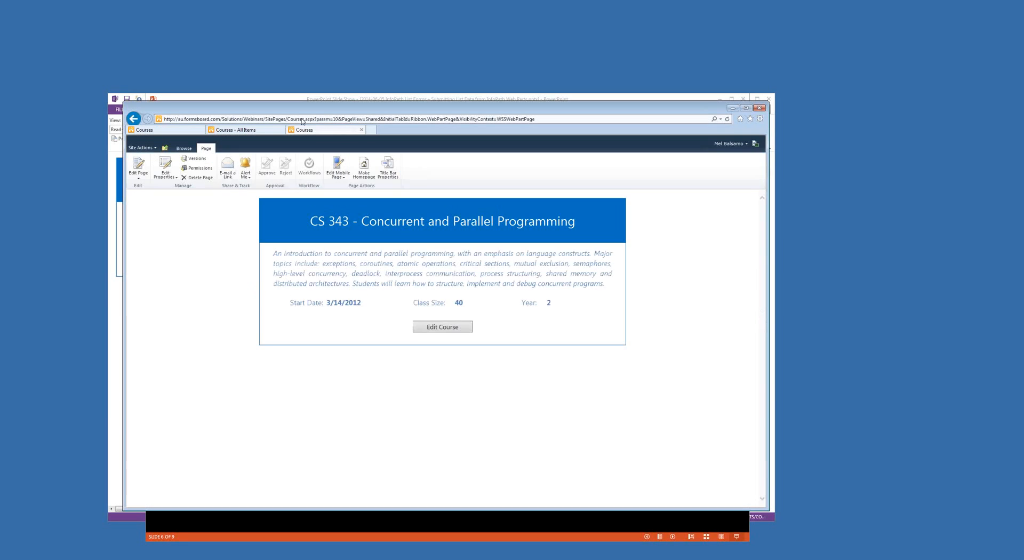
{"action": "left_click_drag", "start_coordinate": [263, 119], "coordinate": [544, 120]}
{"action": "key", "text": "Delete"}
{"action": "key", "text": "Return"}
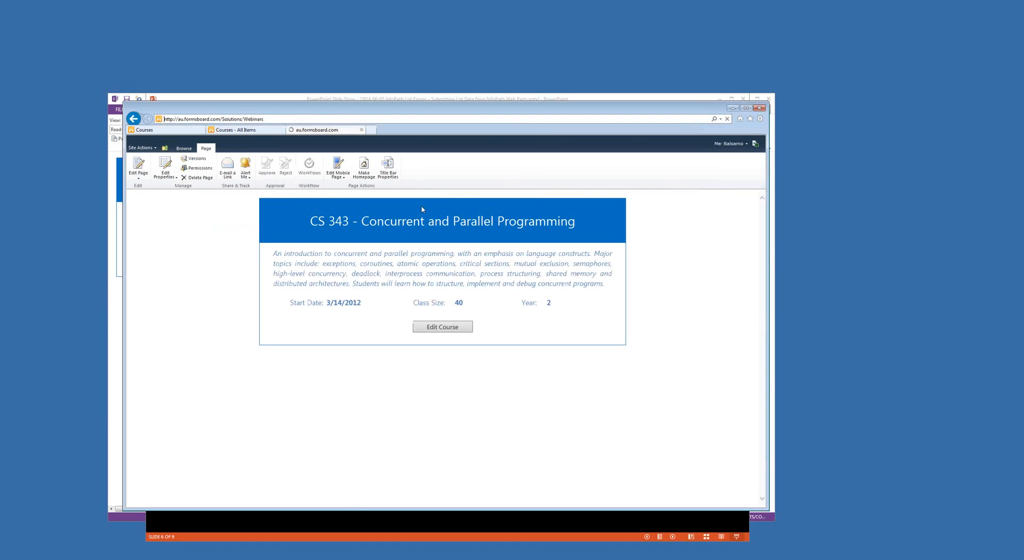
{"action": "left_click", "coordinate": [154, 258]}
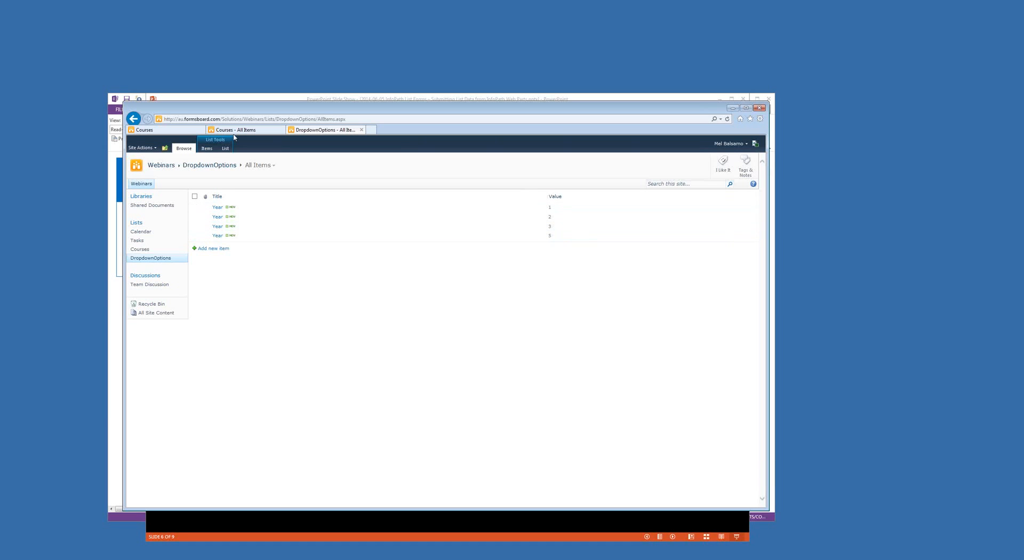
Return to the CS 240 course form and set its Year to 4.
{"action": "left_click", "coordinate": [184, 131]}
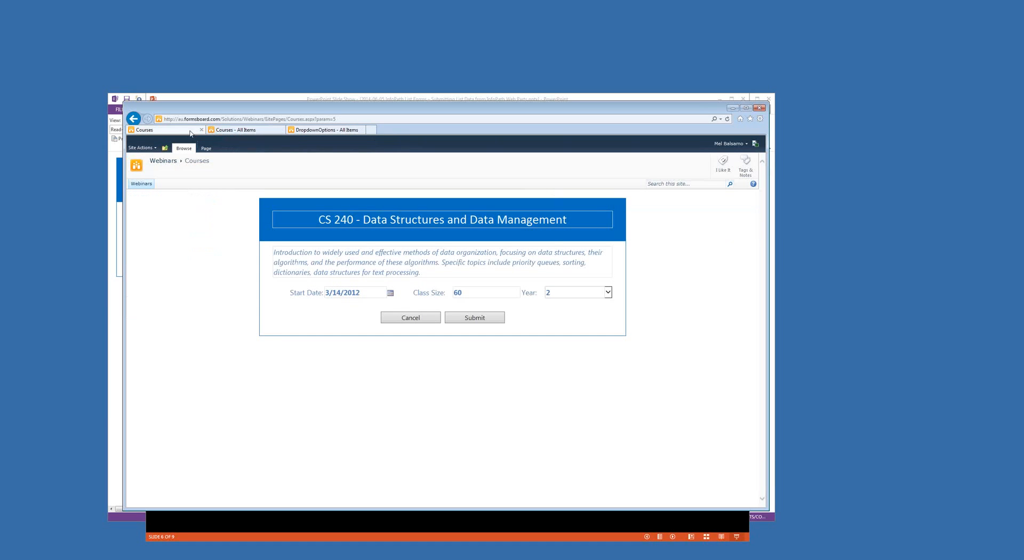
{"action": "left_click", "coordinate": [578, 295]}
{"action": "type", "text": "4"}
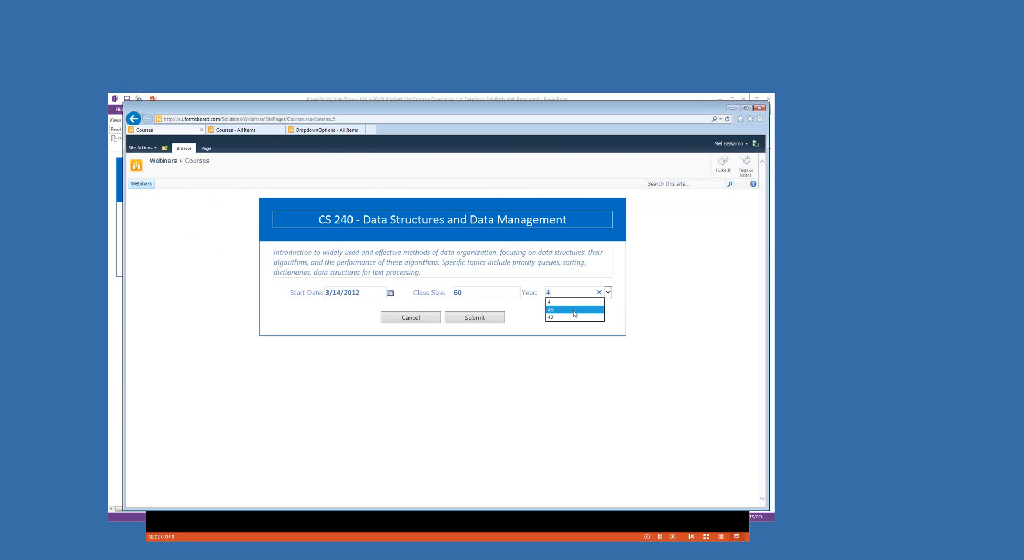
{"action": "left_click", "coordinate": [645, 323]}
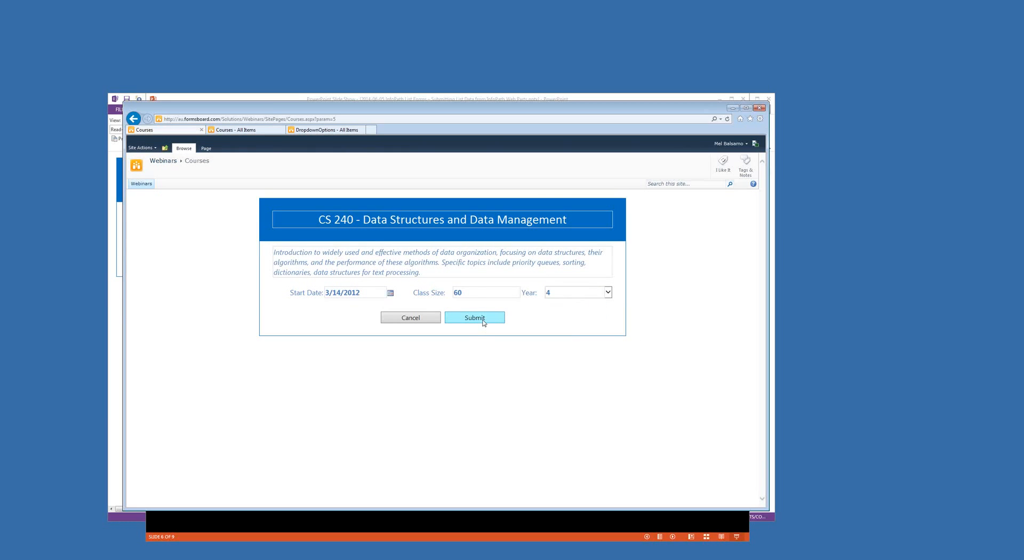
Set the CS 240 class size to 61 and append "Let's do this!!!" to the course description.
{"action": "left_click", "coordinate": [488, 296]}
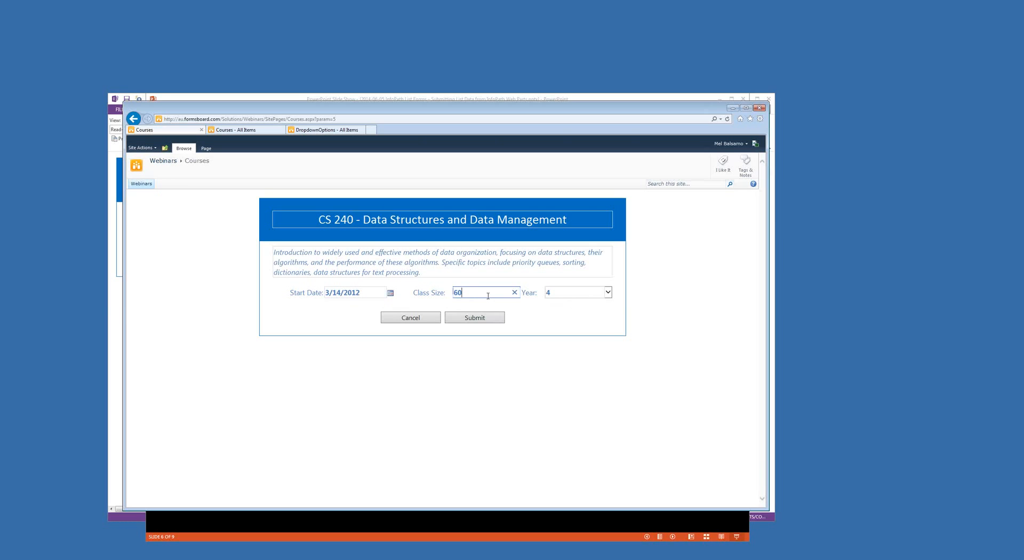
{"action": "key", "text": "BackSpace"}
{"action": "type", "text": "1"}
{"action": "left_click", "coordinate": [447, 271]}
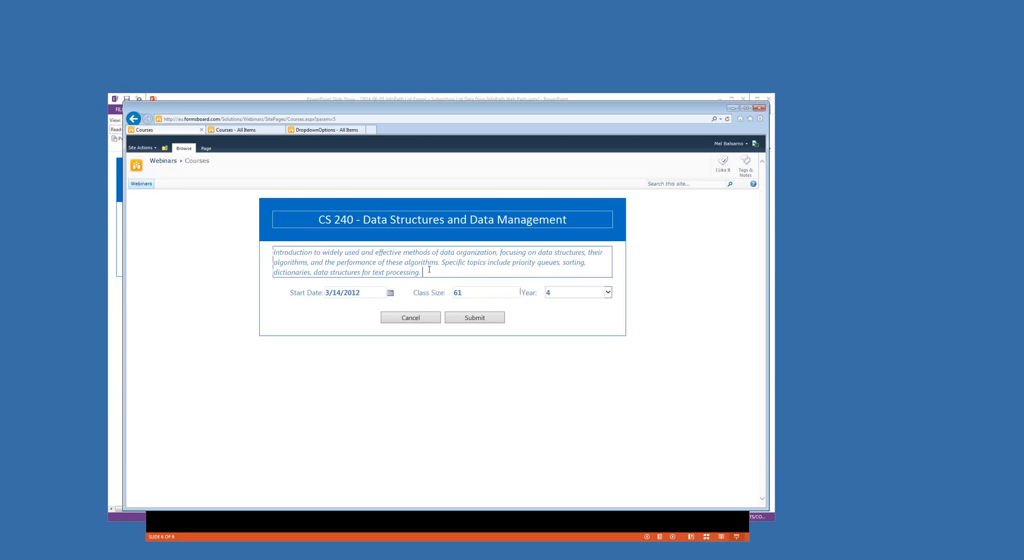
{"action": "type", "text": "Let's do this!!!"}
{"action": "left_click", "coordinate": [583, 226]}
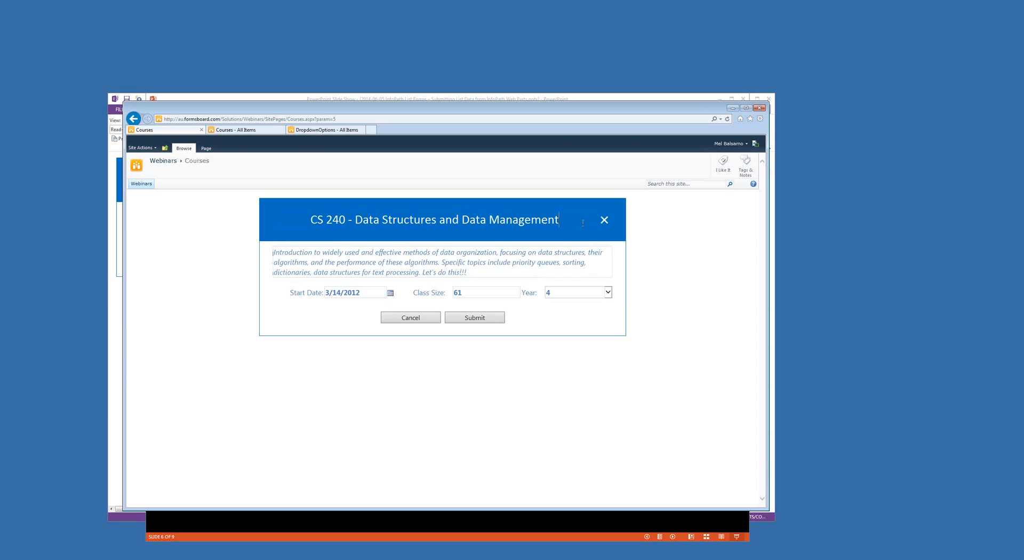
Append "- EDITED" to the CS 240 course title and submit the form.
{"action": "type", "text": "- EDITED"}
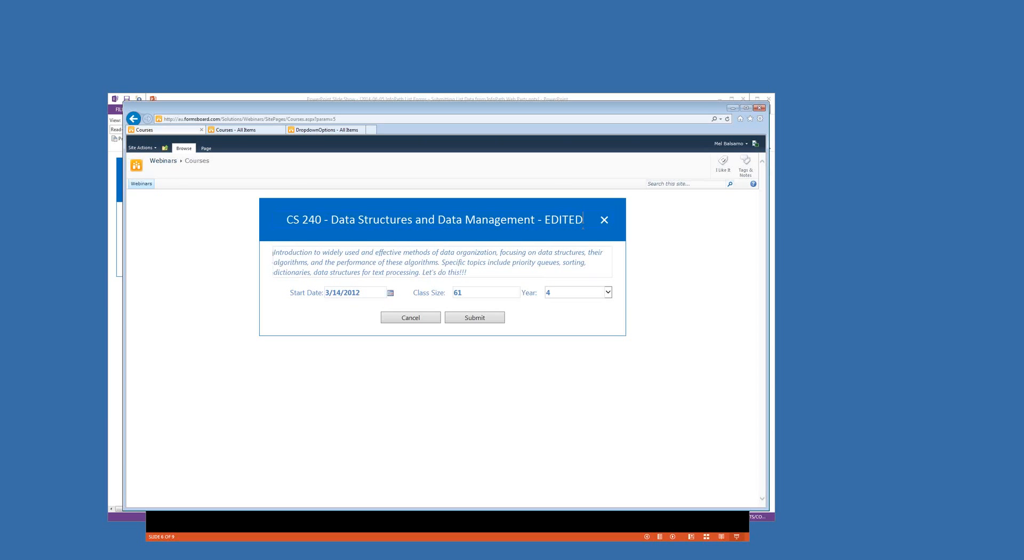
{"action": "left_click", "coordinate": [559, 267]}
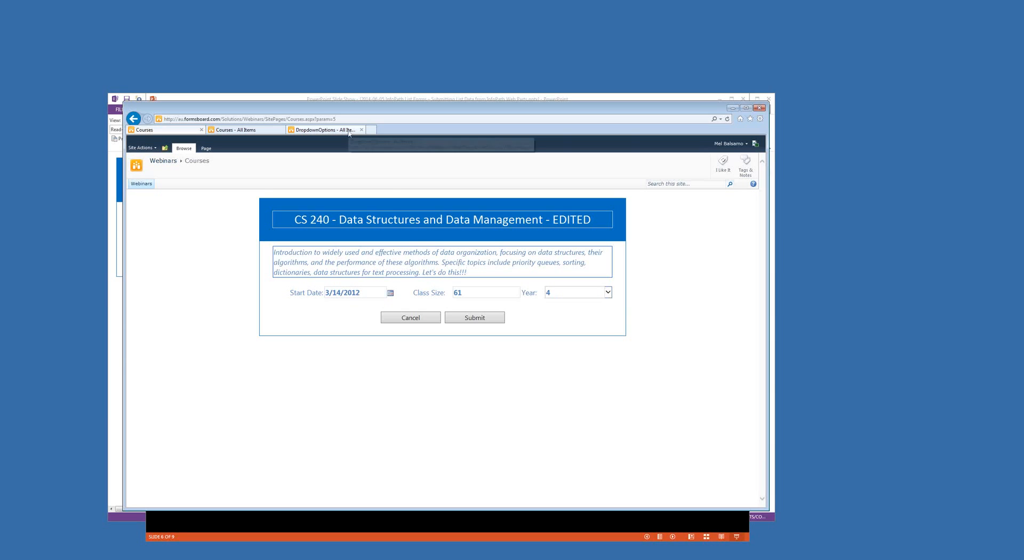
{"action": "left_click", "coordinate": [495, 320]}
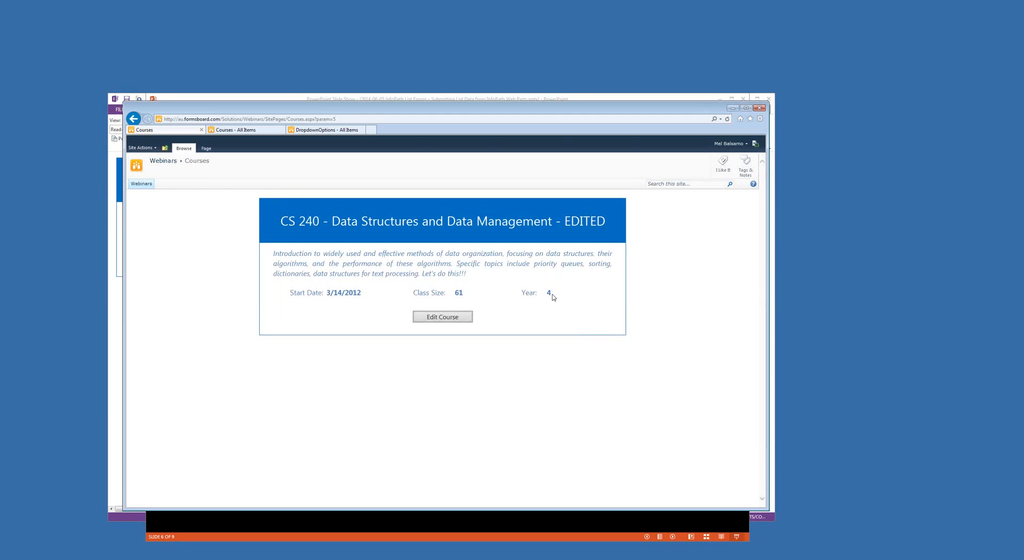
Check the year values in the DropdownOptions list and return to the CS 240 course page.
{"action": "left_click", "coordinate": [322, 130]}
{"action": "left_click", "coordinate": [194, 166]}
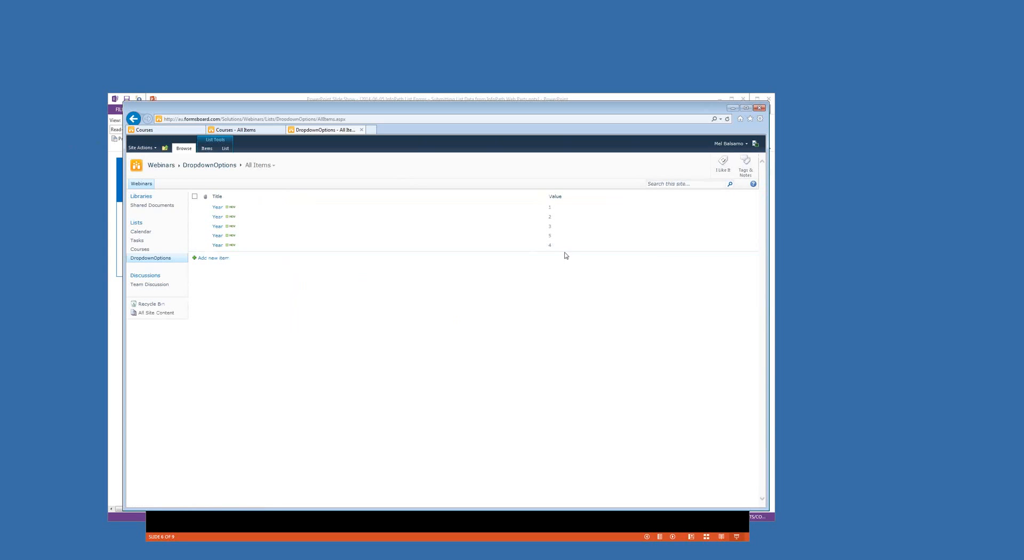
{"action": "left_click", "coordinate": [255, 130]}
{"action": "left_click", "coordinate": [184, 130]}
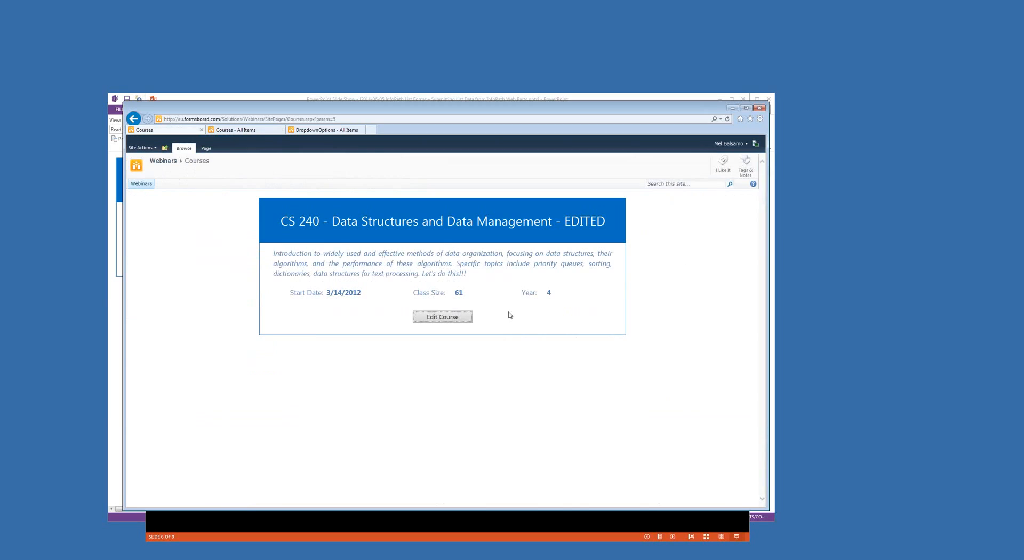
Reload the Courses page, open CS 240 for editing and inspect its Year choices without changing the selection.
{"action": "key", "text": "F5"}
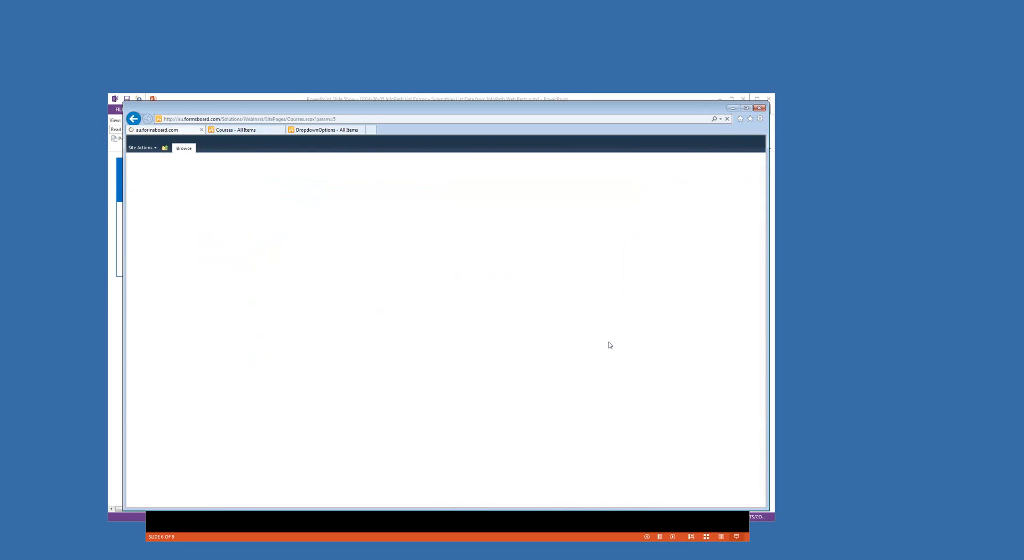
{"action": "left_click", "coordinate": [610, 292]}
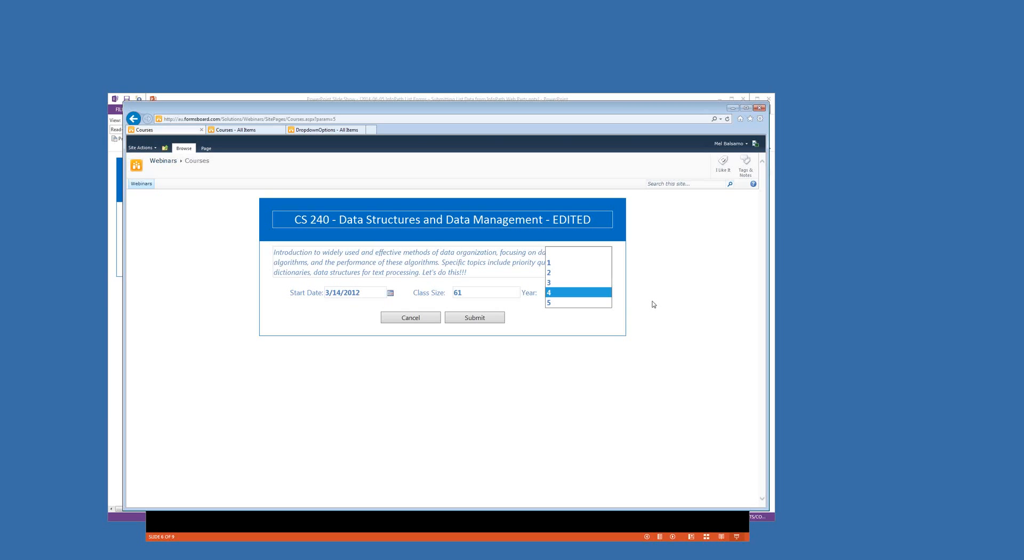
{"action": "left_click", "coordinate": [654, 304]}
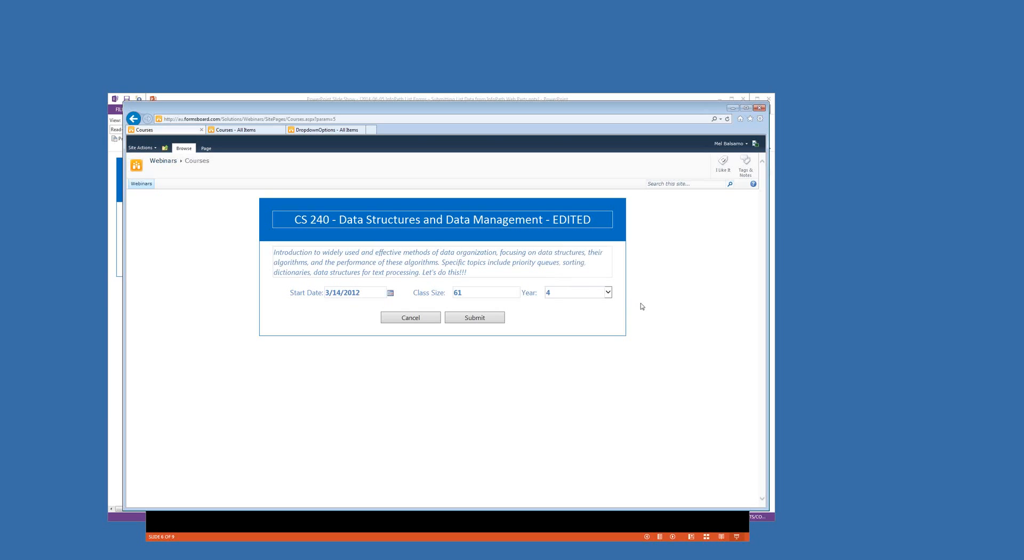
{"action": "left_click", "coordinate": [608, 292]}
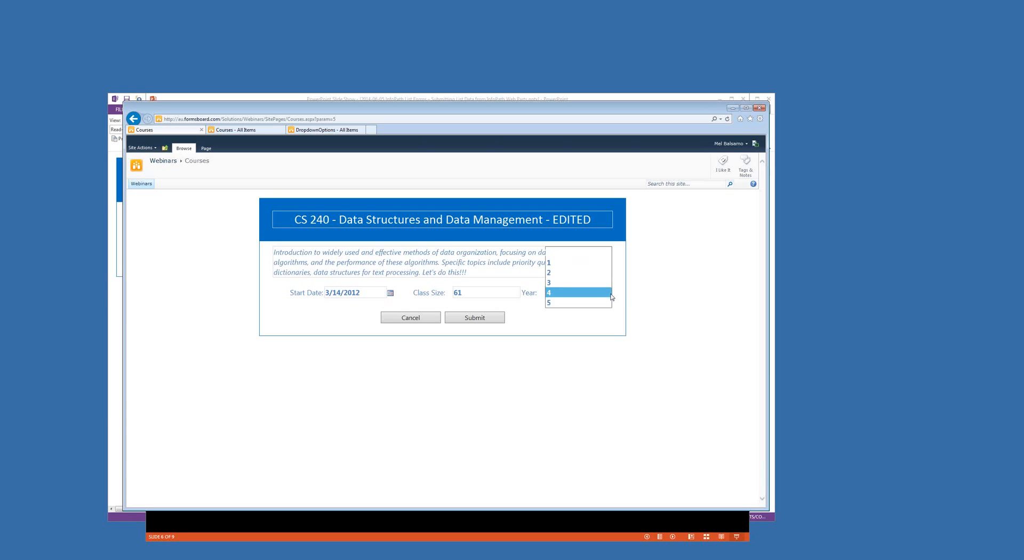
{"action": "left_click", "coordinate": [651, 299]}
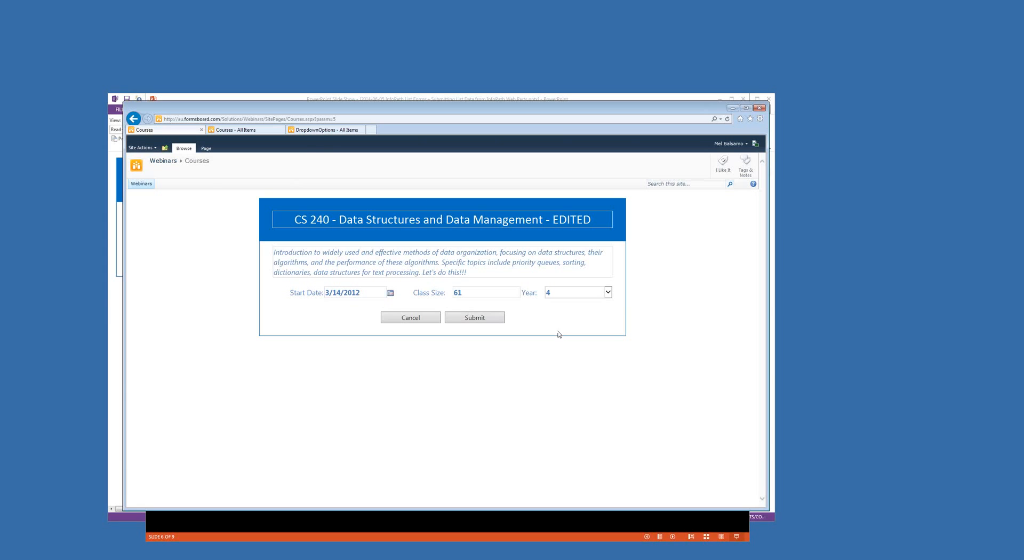
Examine the submitted title, description, class size and year of CS 240 in the Courses list.
{"action": "left_click", "coordinate": [241, 130]}
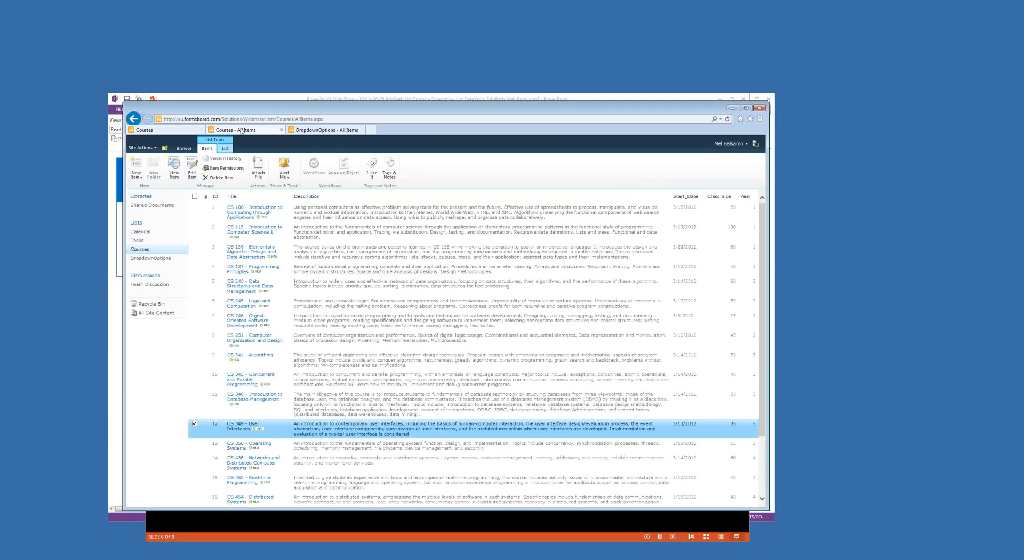
{"action": "left_click", "coordinate": [184, 148]}
{"action": "left_click", "coordinate": [195, 165]}
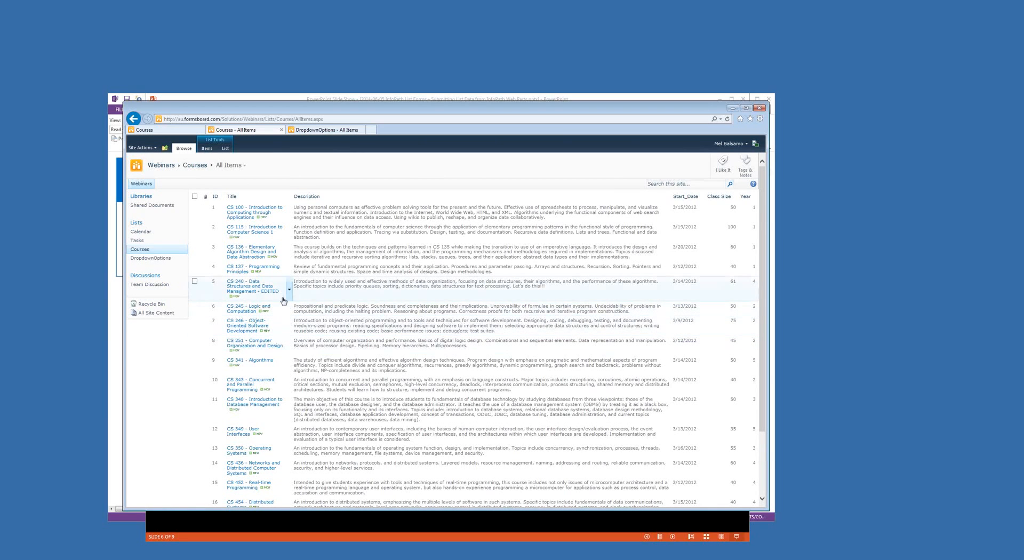
{"action": "left_click", "coordinate": [326, 290]}
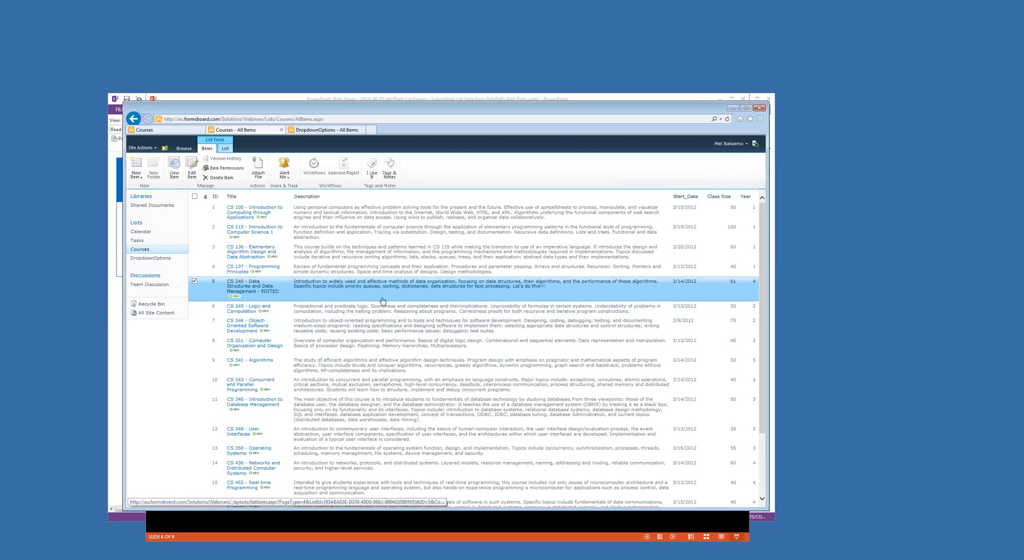
{"action": "left_click_drag", "start_coordinate": [543, 291], "coordinate": [515, 292]}
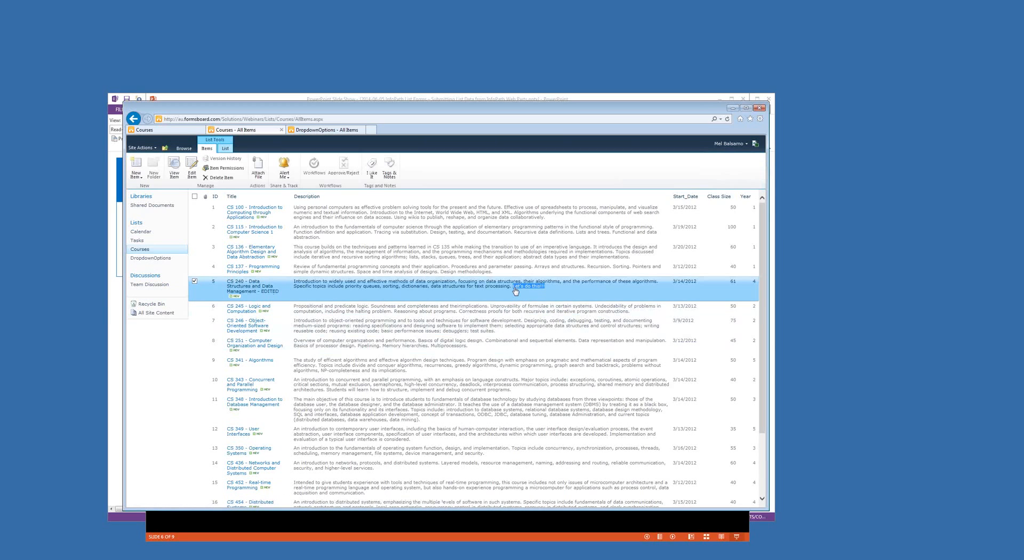
{"action": "left_click", "coordinate": [515, 291]}
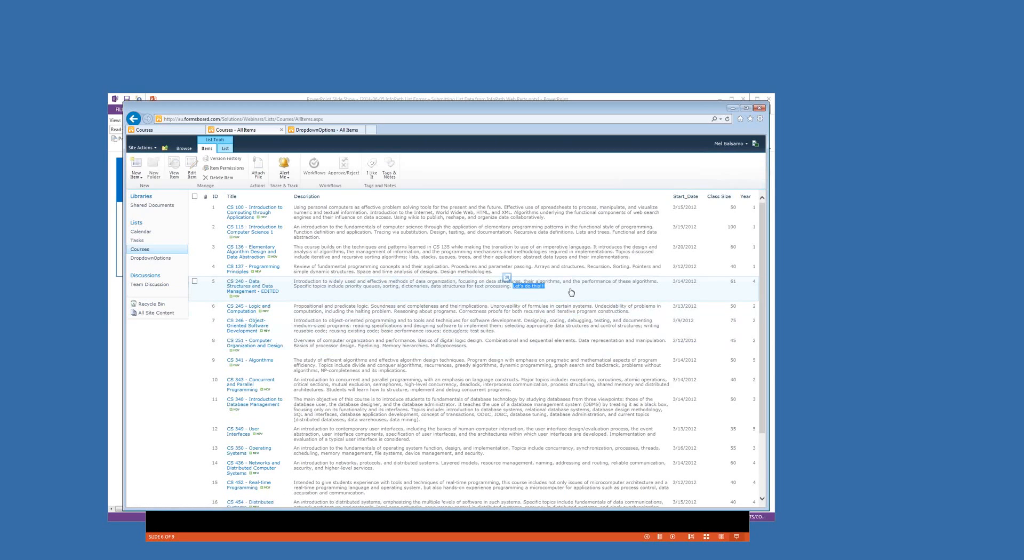
{"action": "left_click", "coordinate": [734, 289]}
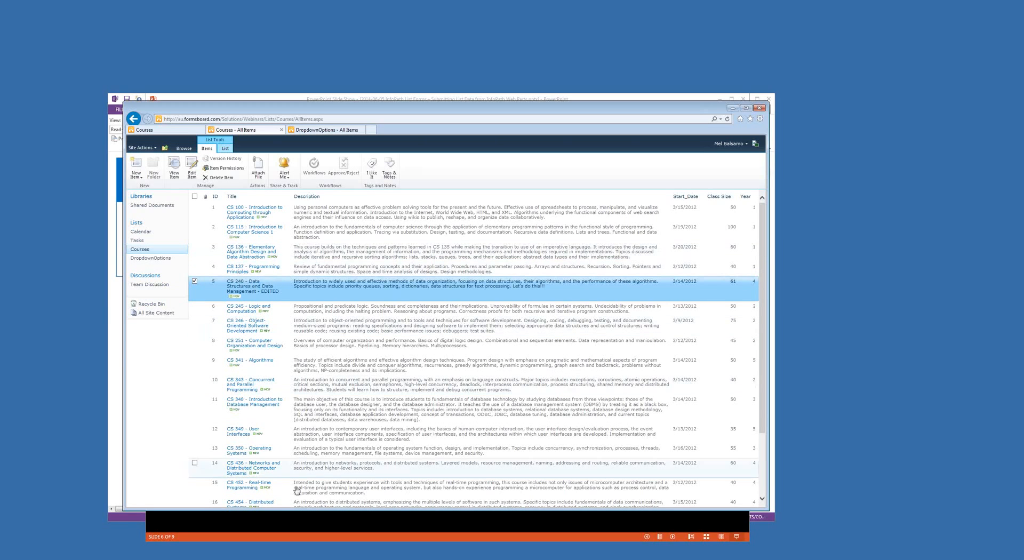
Switch to the PowerPoint slide show and advance from the Demo slide to the question mark slide.
{"action": "left_click", "coordinate": [284, 552]}
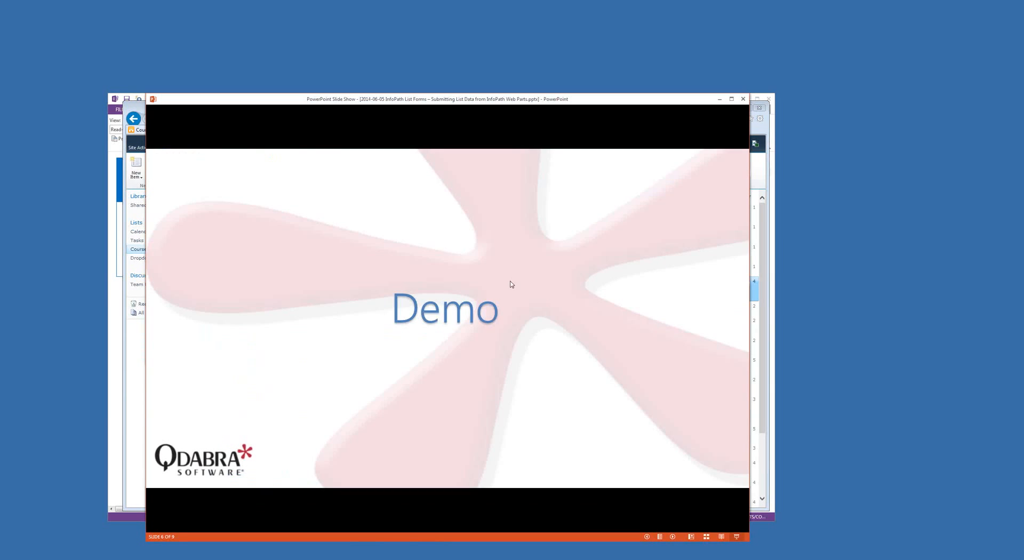
{"action": "left_click", "coordinate": [564, 318]}
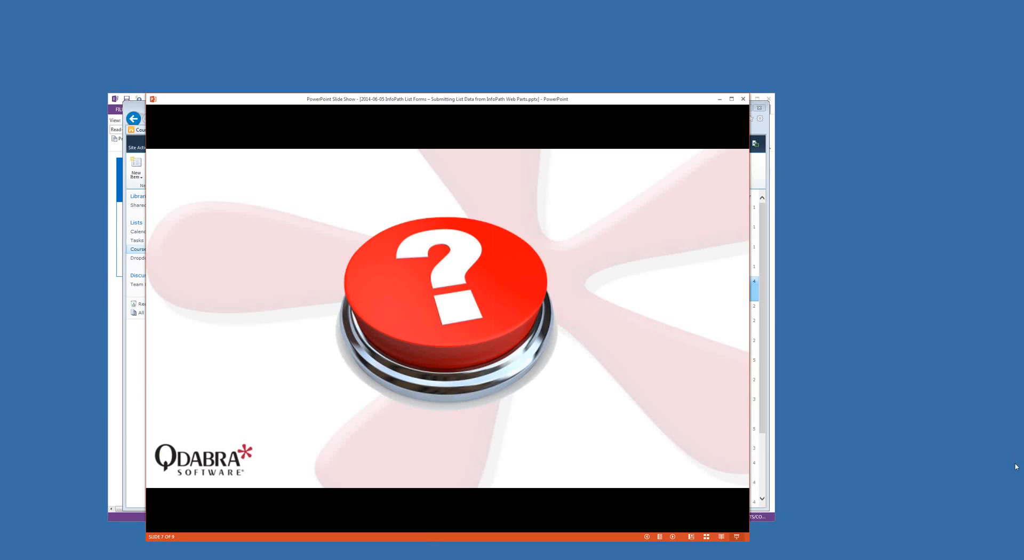
{"action": "left_click", "coordinate": [1010, 377]}
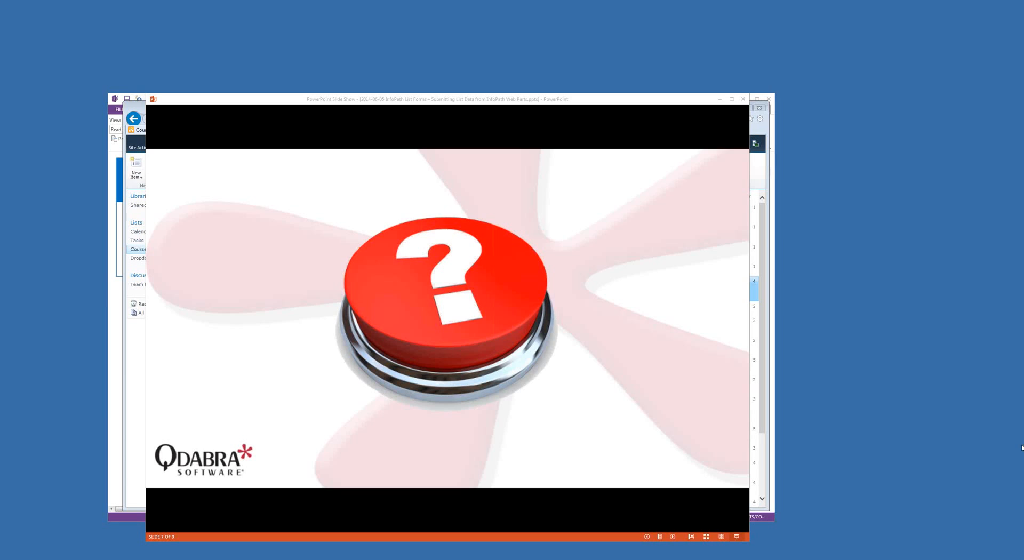
Switch back to the browser and put the Courses web part page into edit mode.
{"action": "left_click", "coordinate": [135, 422]}
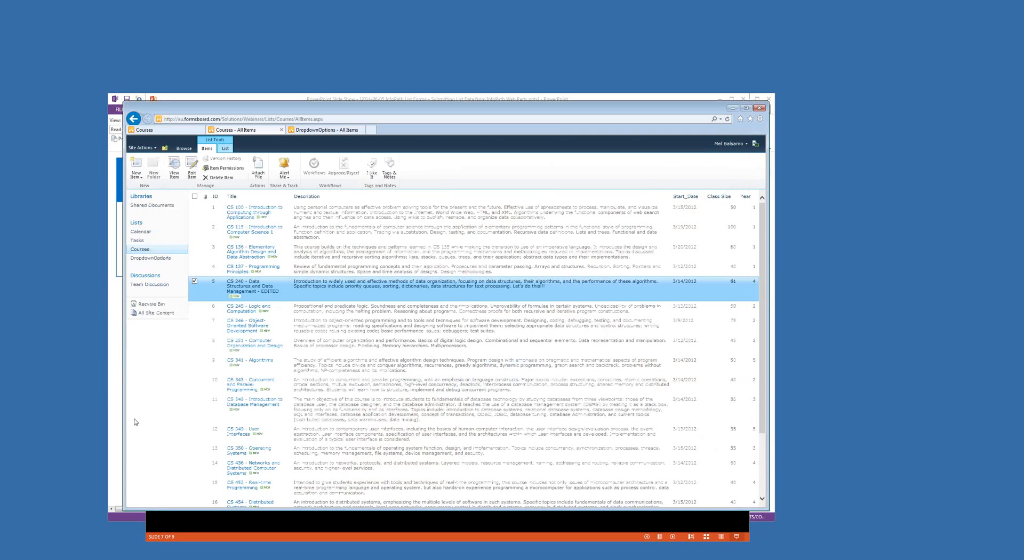
{"action": "left_click", "coordinate": [191, 130]}
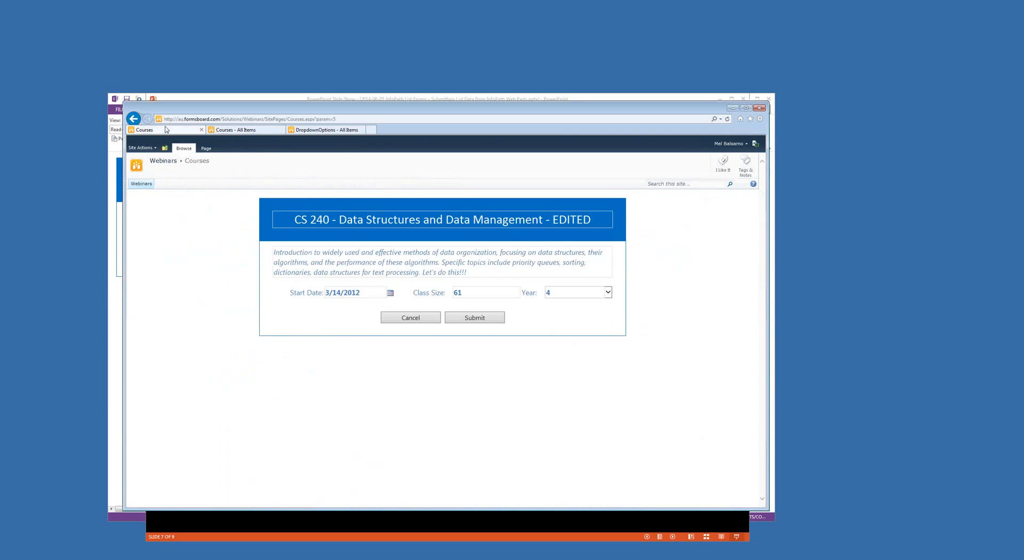
{"action": "left_click", "coordinate": [206, 150]}
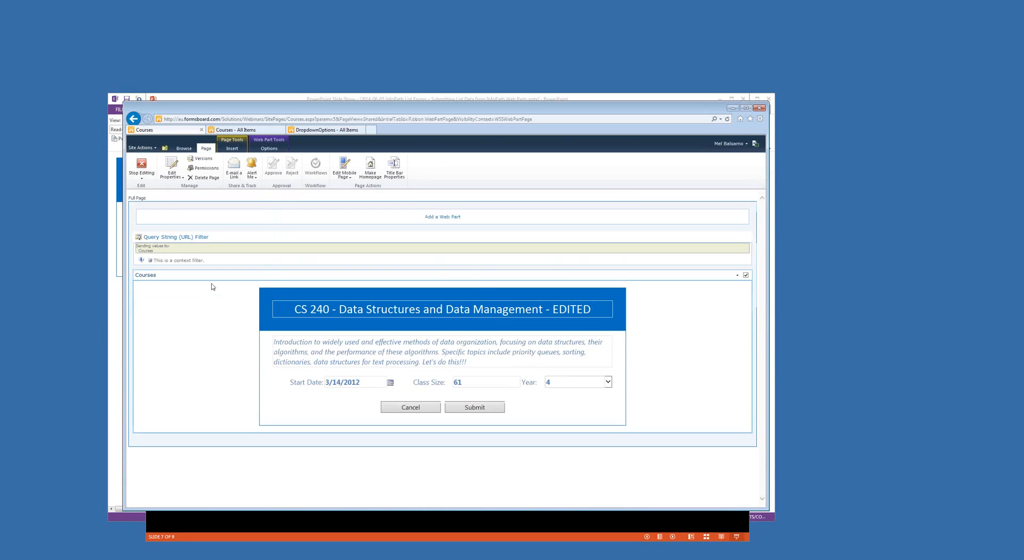
{"action": "left_click", "coordinate": [947, 345]}
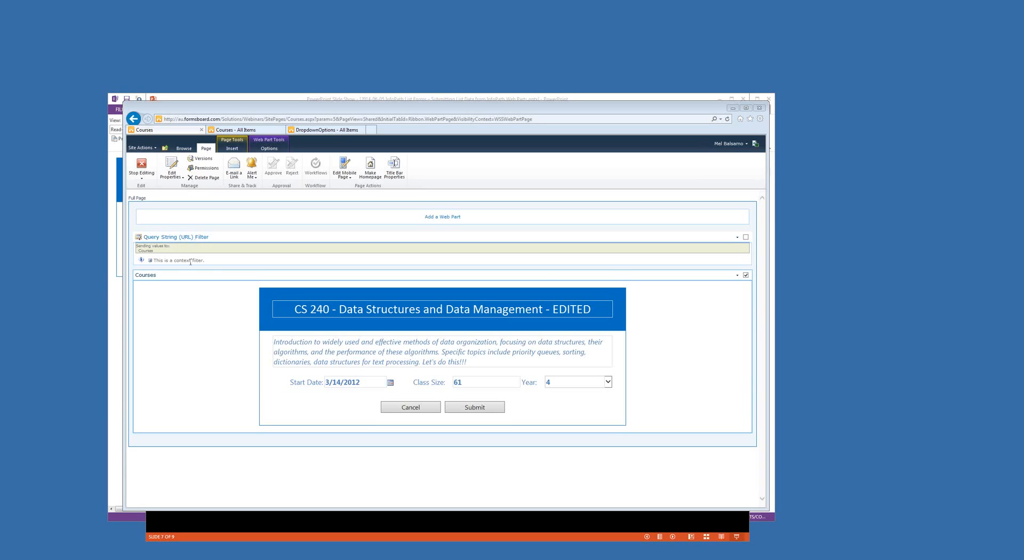
Open the settings of the Query String (URL) Filter web part.
{"action": "left_click", "coordinate": [737, 237]}
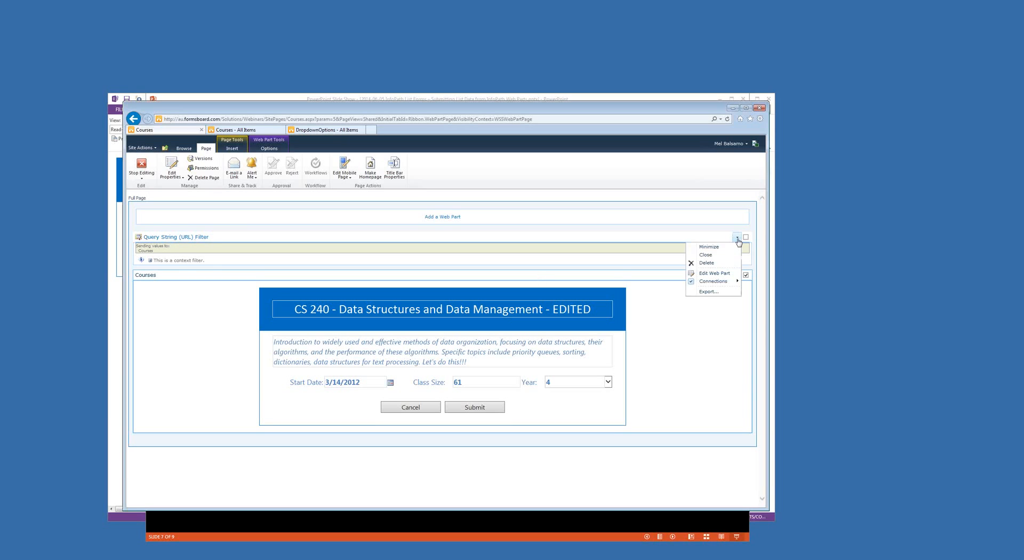
{"action": "left_click", "coordinate": [711, 264]}
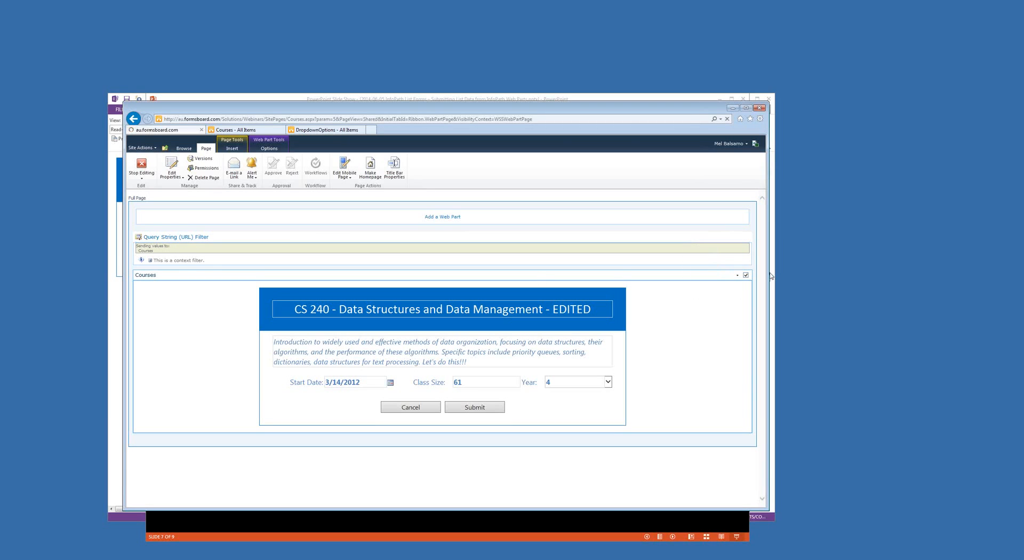
{"action": "left_click", "coordinate": [702, 234]}
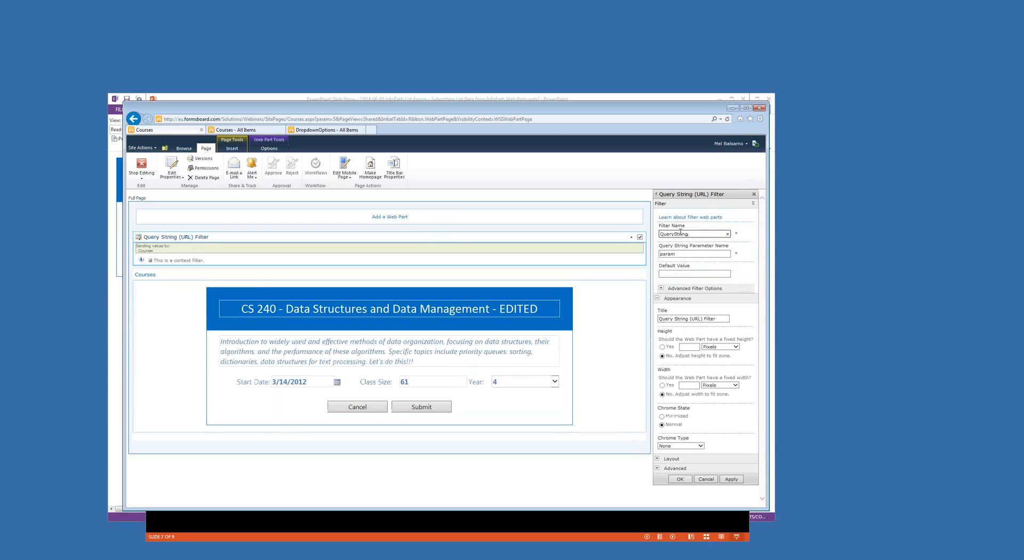
Compare the filter's query string parameter name with the parameter in the page URL and inspect its Default Value field.
{"action": "left_click", "coordinate": [683, 254]}
{"action": "left_click", "coordinate": [319, 119]}
{"action": "left_click", "coordinate": [317, 119]}
{"action": "left_click_drag", "start_coordinate": [317, 120], "coordinate": [336, 120]}
{"action": "left_click", "coordinate": [335, 120]}
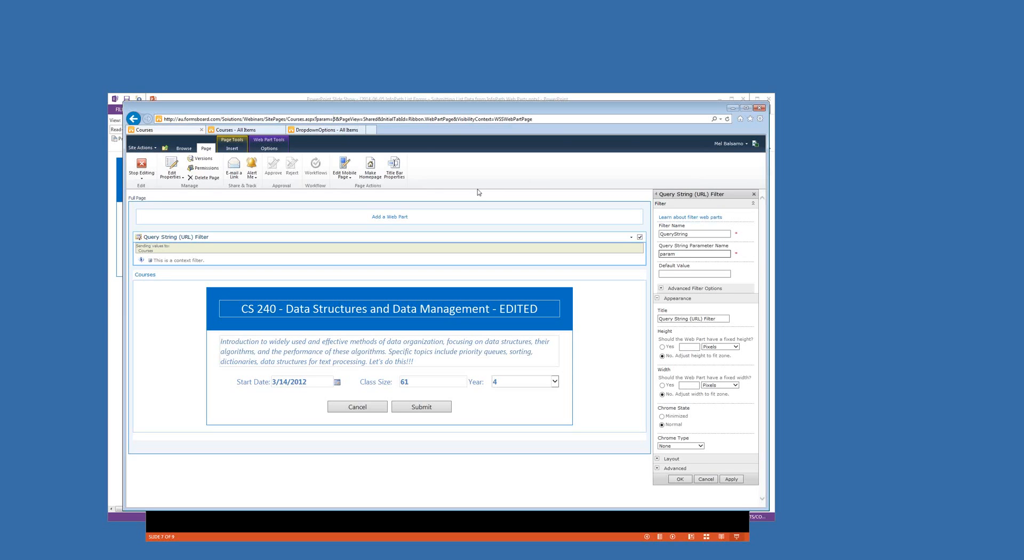
{"action": "left_click", "coordinate": [709, 273]}
{"action": "left_click", "coordinate": [691, 272]}
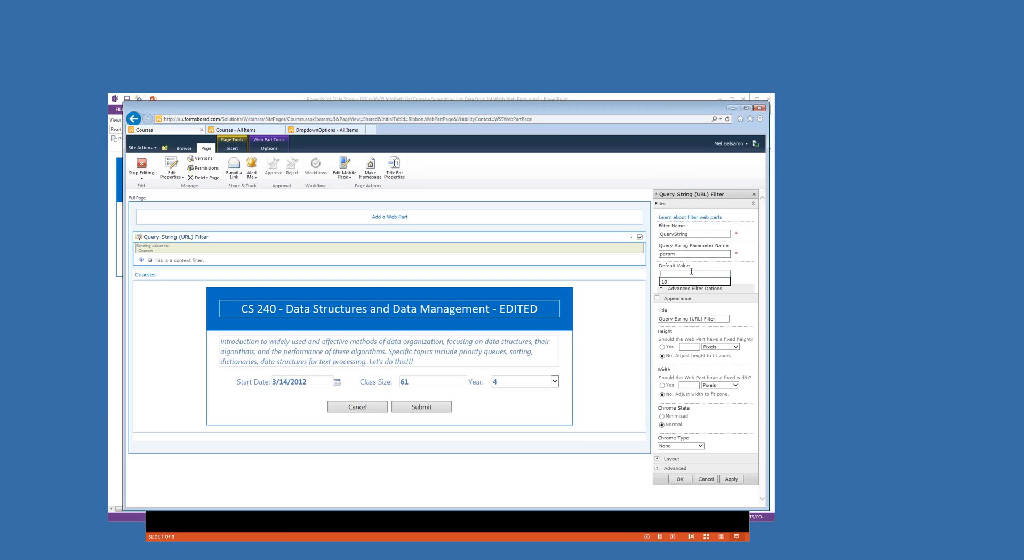
{"action": "left_click", "coordinate": [736, 274]}
Open the Courses web part's settings and review its list or library choices, keeping Courses selected.
{"action": "left_click", "coordinate": [639, 274]}
{"action": "left_click", "coordinate": [616, 310]}
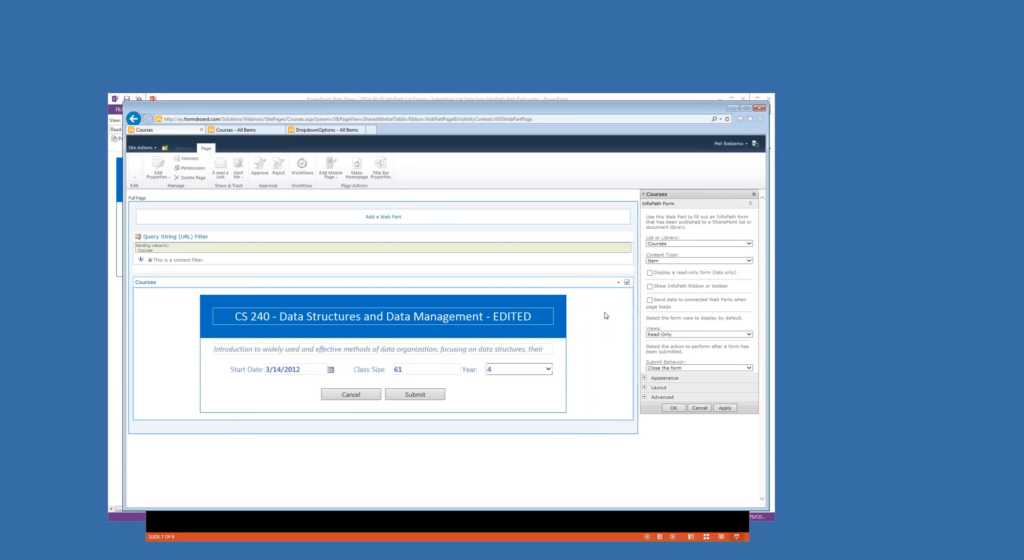
{"action": "left_click", "coordinate": [681, 244]}
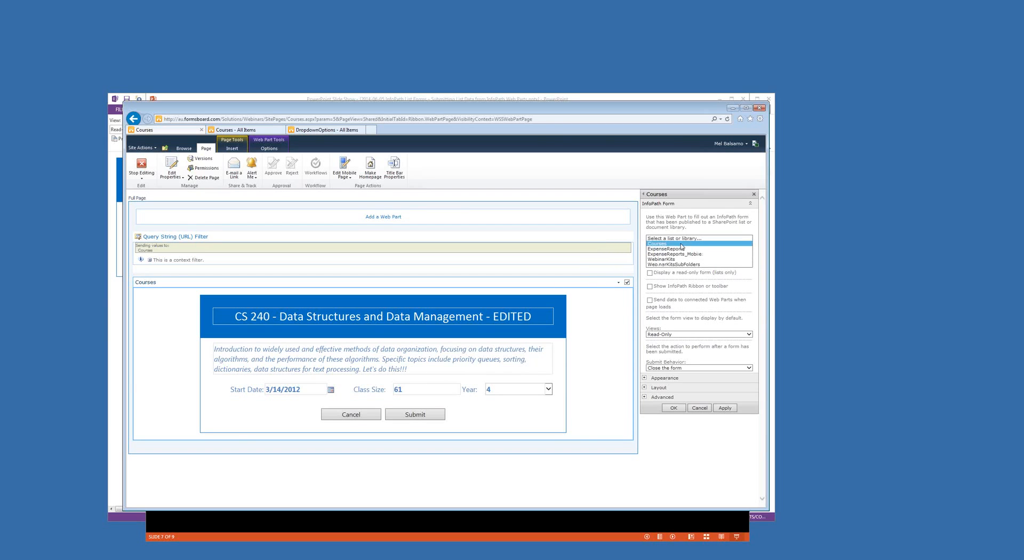
{"action": "left_click", "coordinate": [680, 245]}
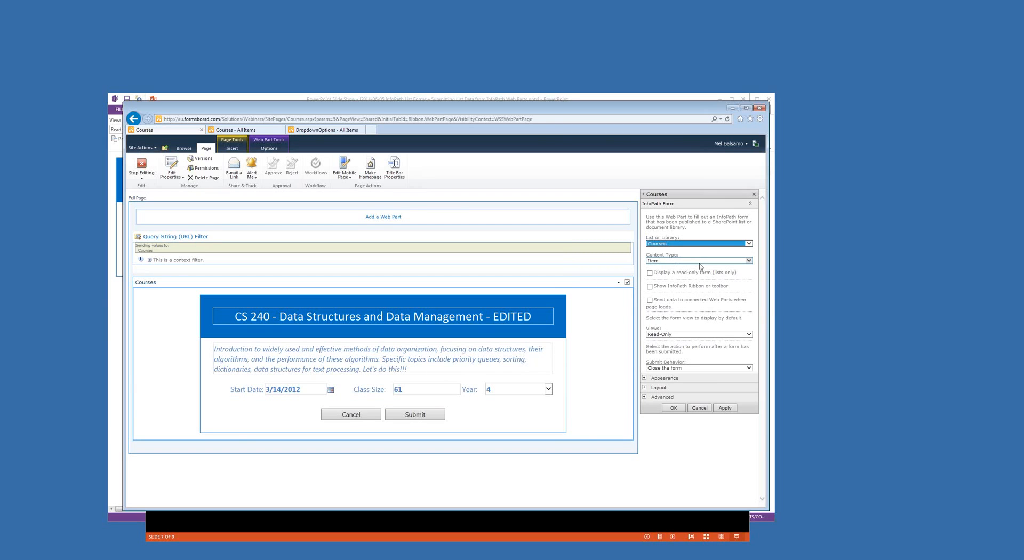
Review the Courses web part's Views and Submit Behavior choices, keeping Read-Only and Close the form.
{"action": "left_click", "coordinate": [679, 336]}
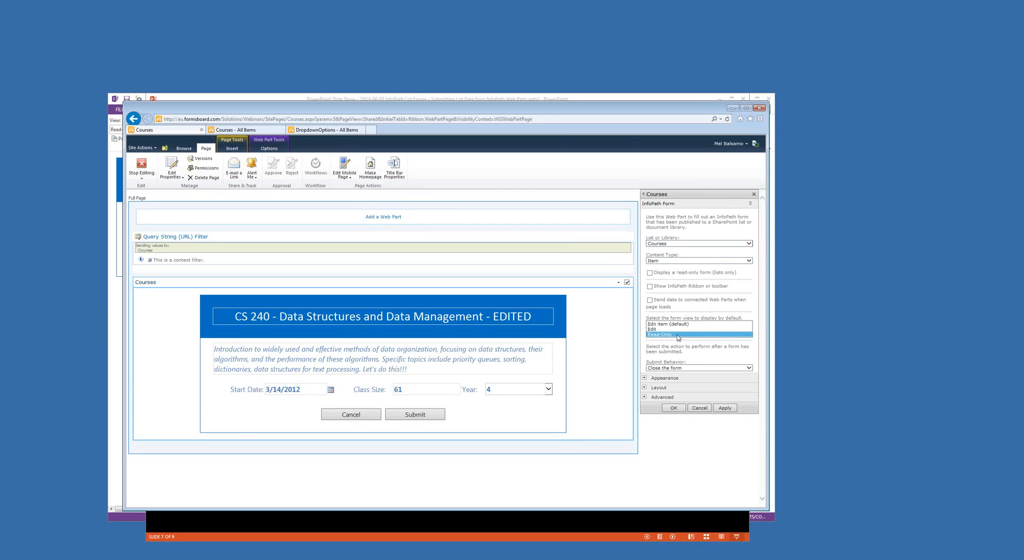
{"action": "left_click", "coordinate": [679, 335]}
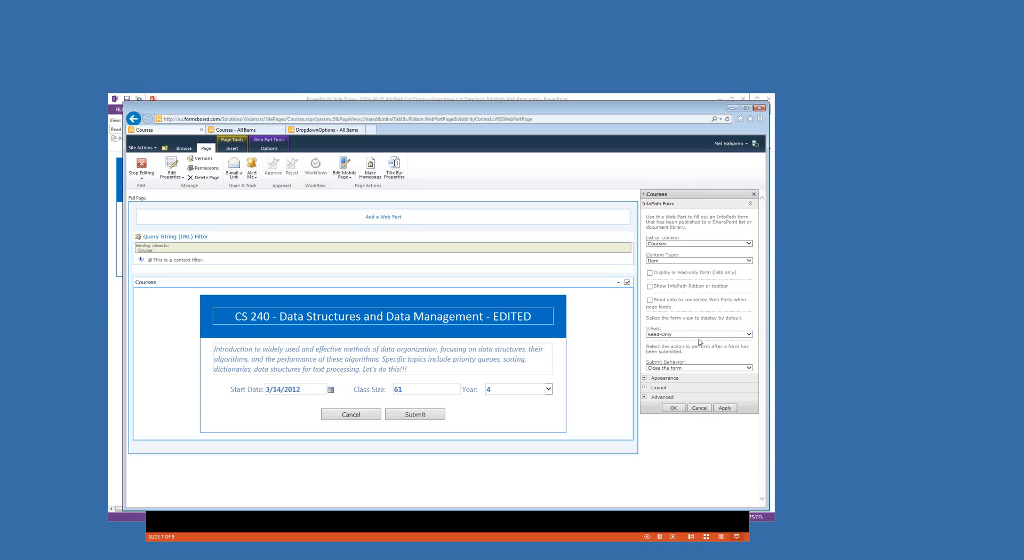
{"action": "left_click", "coordinate": [676, 369]}
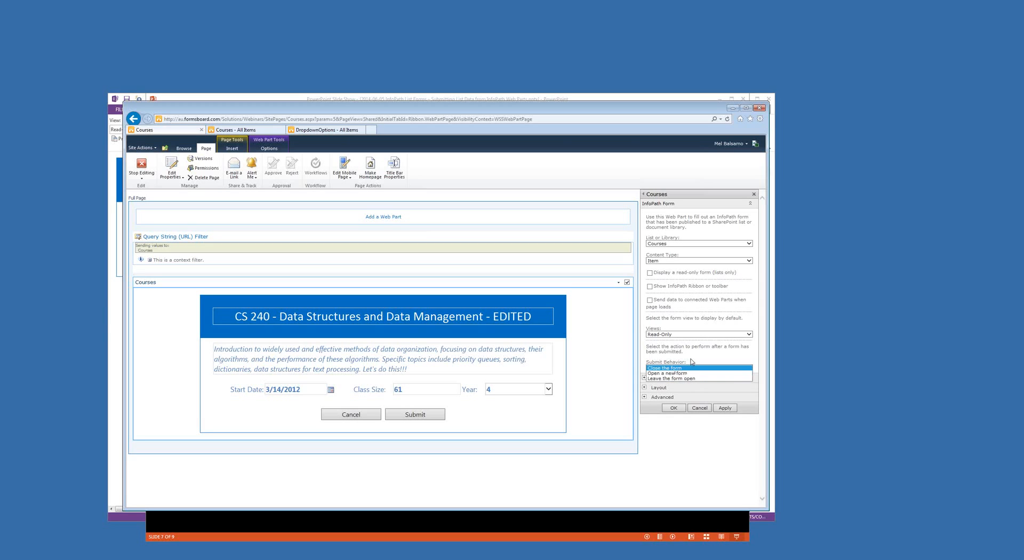
{"action": "left_click", "coordinate": [690, 361]}
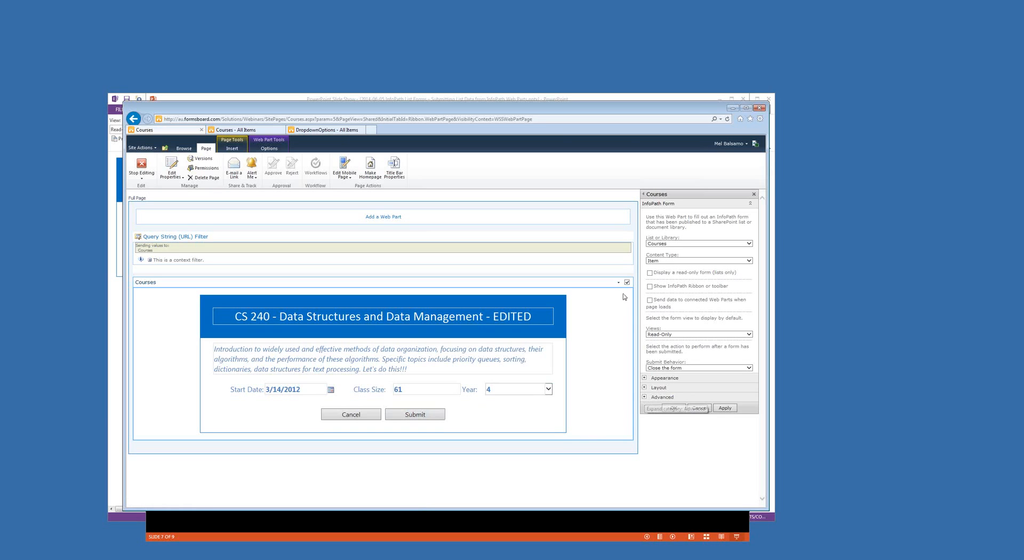
Cancel the Courses web part's settings and open its connection that gets data from the Query String (URL) Filter.
{"action": "left_click", "coordinate": [698, 409]}
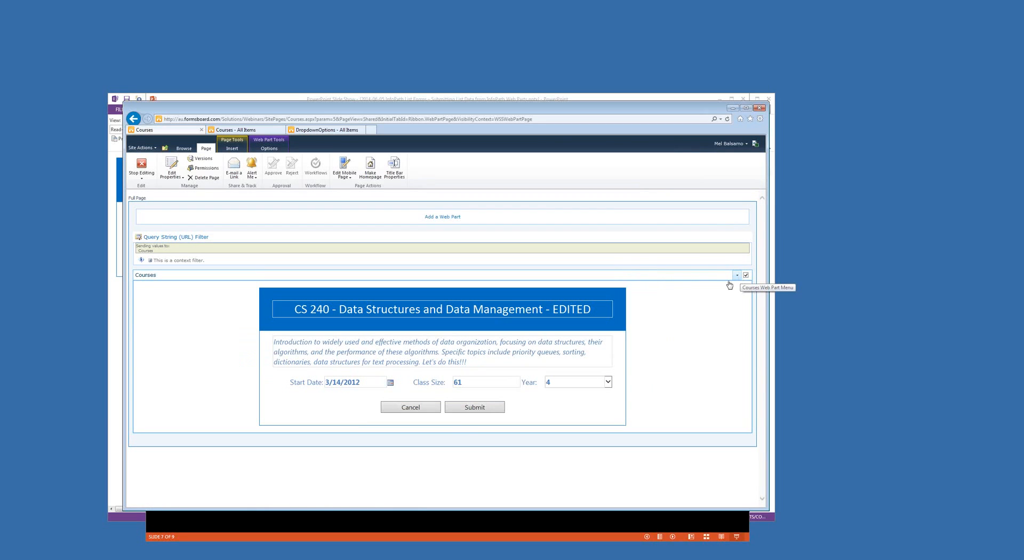
{"action": "left_click", "coordinate": [741, 275]}
{"action": "mouse_move", "coordinate": [708, 322]}
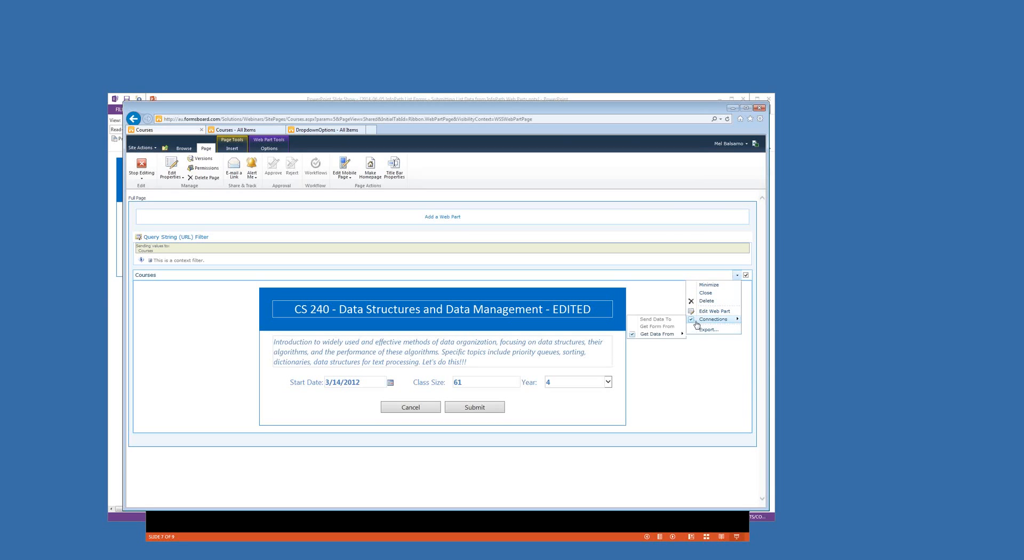
{"action": "mouse_move", "coordinate": [651, 339]}
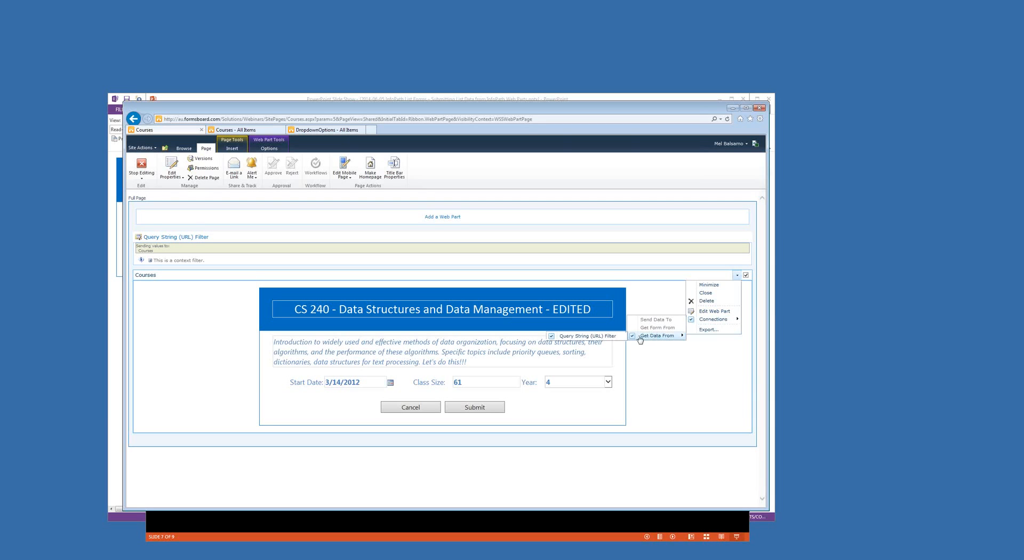
{"action": "left_click", "coordinate": [619, 338]}
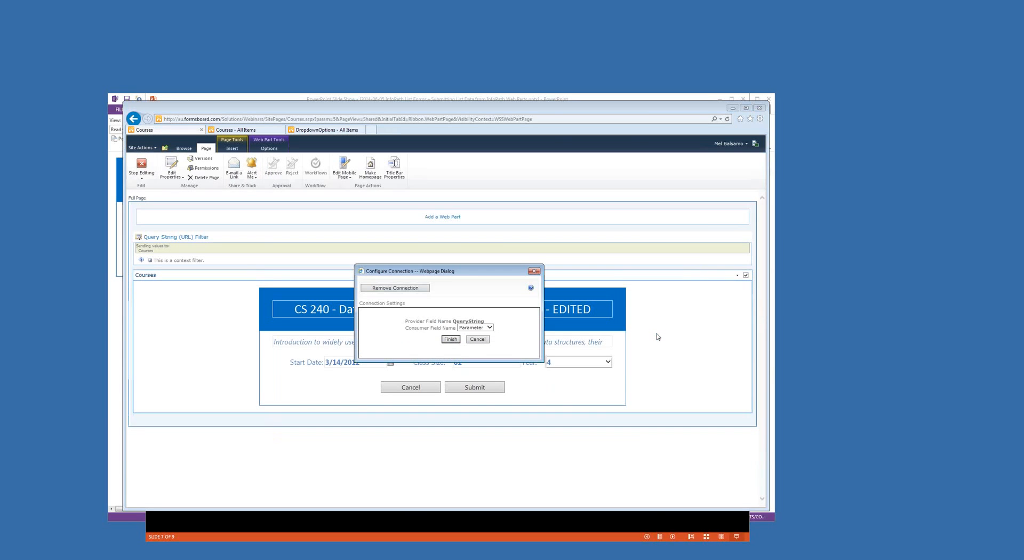
Review the Consumer Field Name choices in the connection settings, keeping Parameter, and close without changes.
{"action": "left_click", "coordinate": [489, 328]}
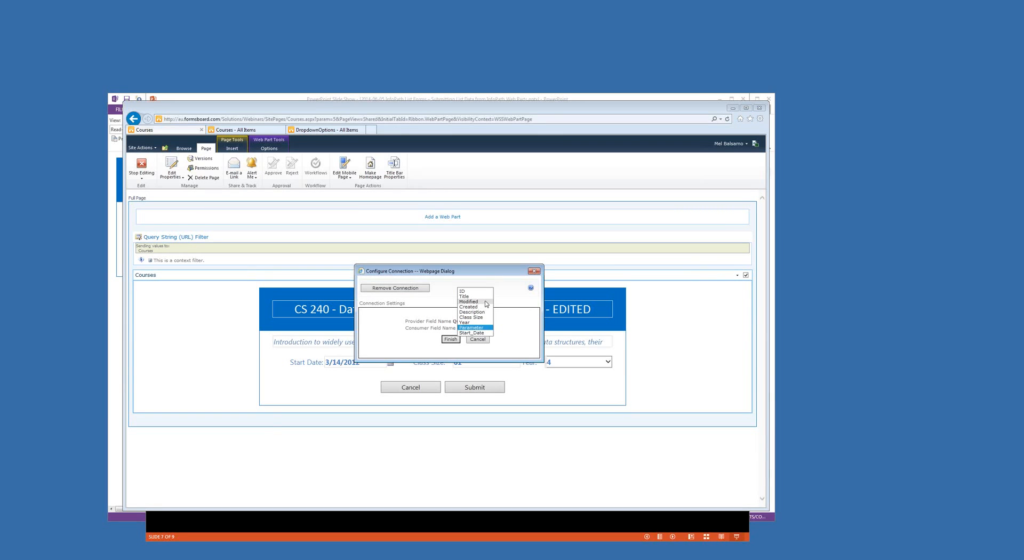
{"action": "left_click", "coordinate": [506, 333]}
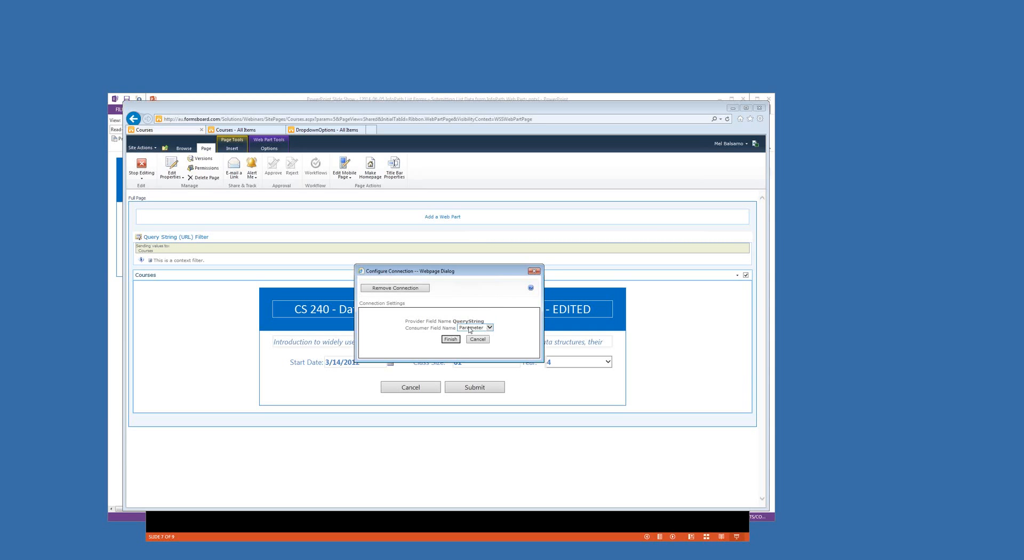
{"action": "left_click", "coordinate": [496, 340]}
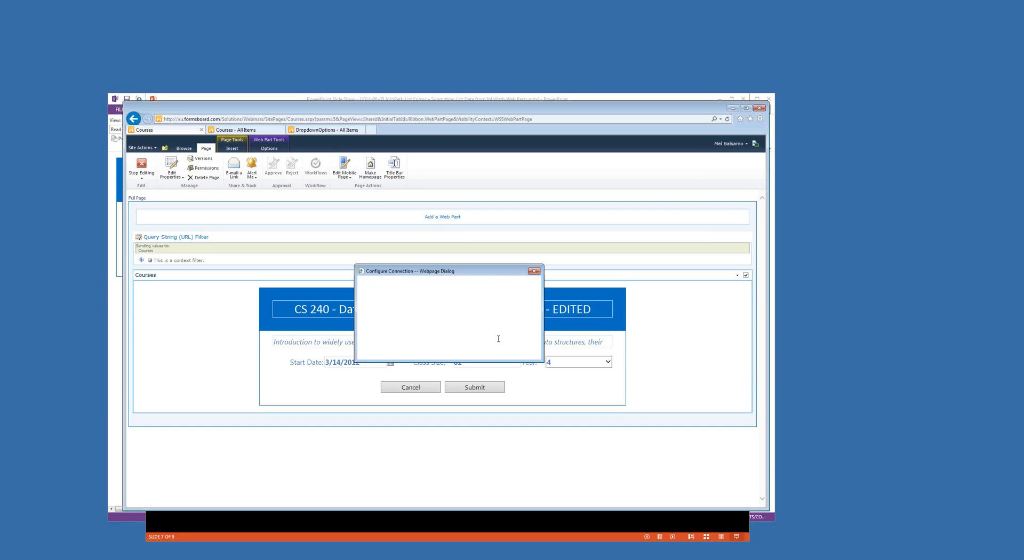
Place the text cursor at the param value in the page URL to examine it.
{"action": "left_click", "coordinate": [333, 120]}
{"action": "left_click", "coordinate": [333, 119]}
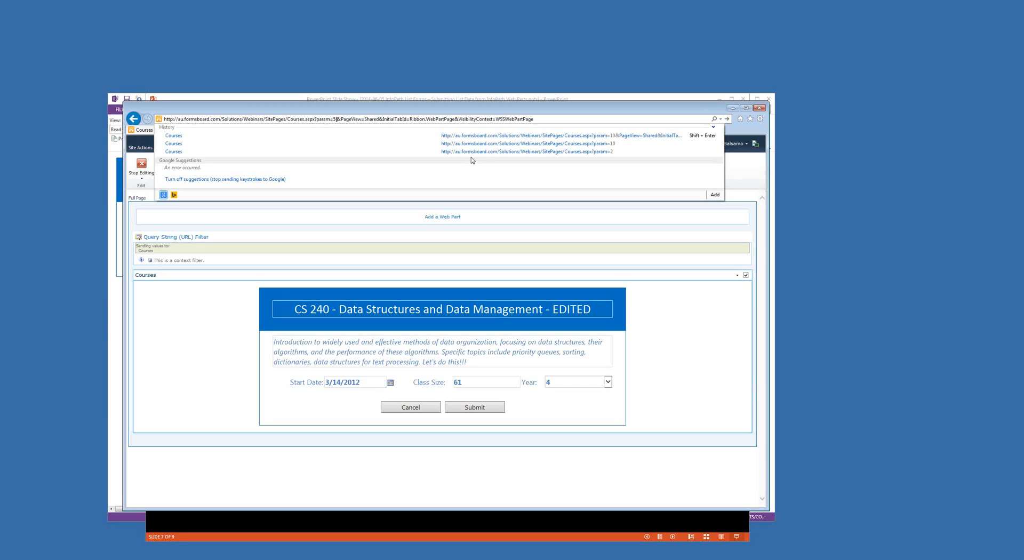
{"action": "type", "text": "Mel"}
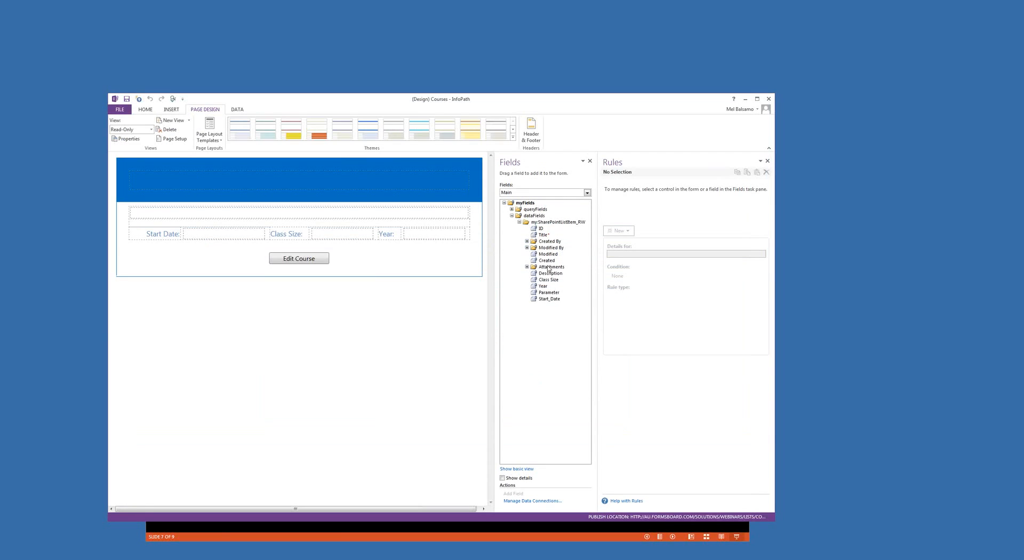
Switch to the Courses form design in InfoPath and compare the Parameter field's rules with the Form Load rules.
{"action": "left_click", "coordinate": [554, 293]}
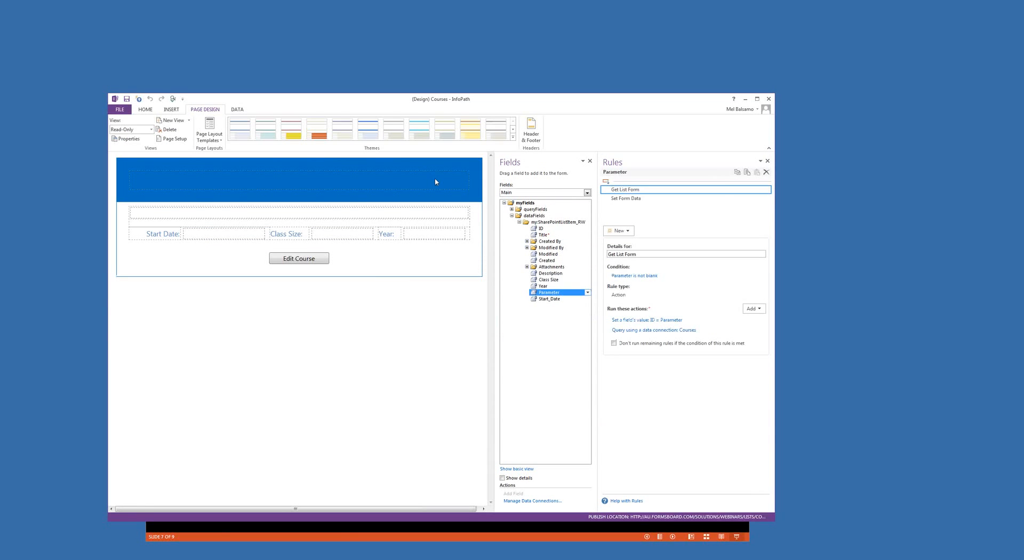
{"action": "left_click", "coordinate": [236, 110]}
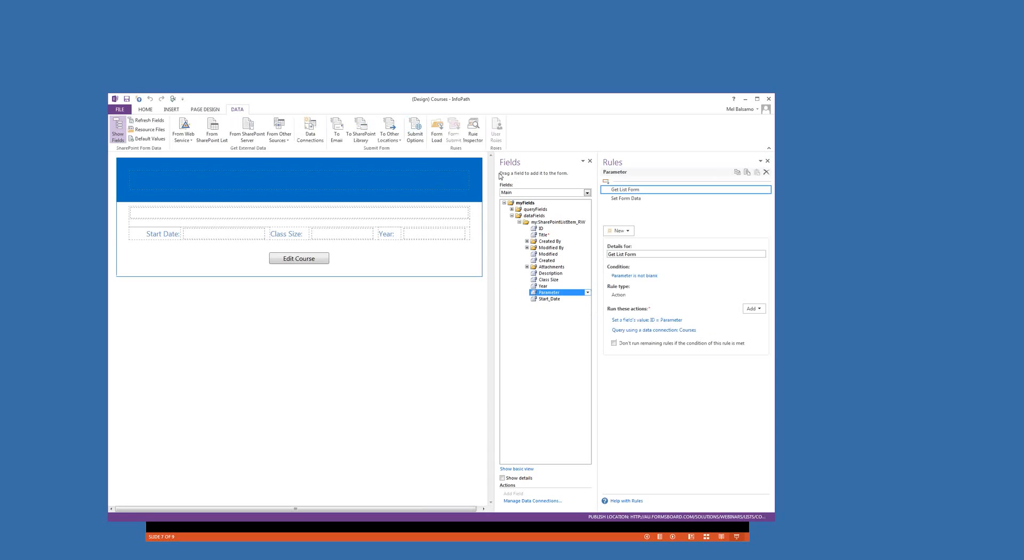
{"action": "left_click", "coordinate": [436, 140]}
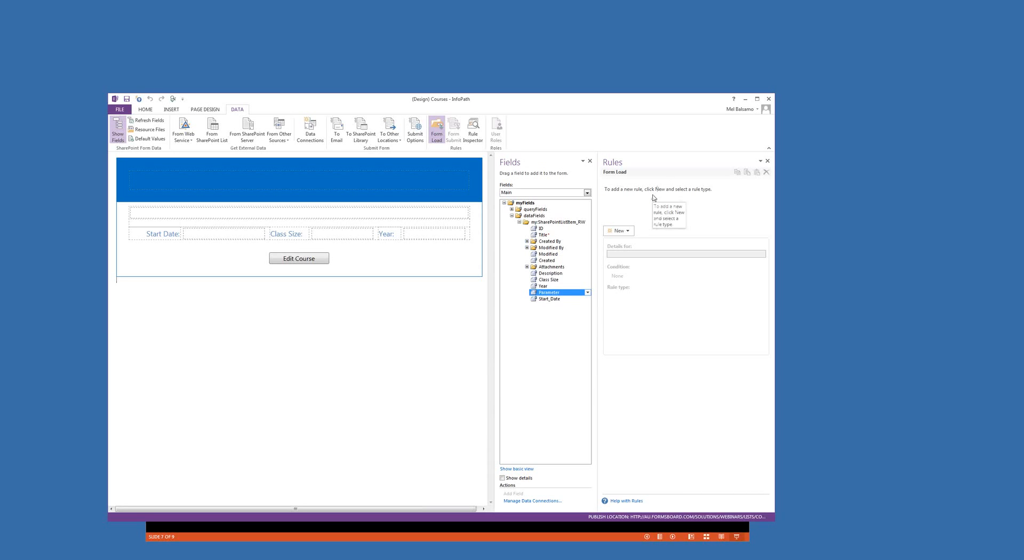
{"action": "left_click", "coordinate": [554, 296]}
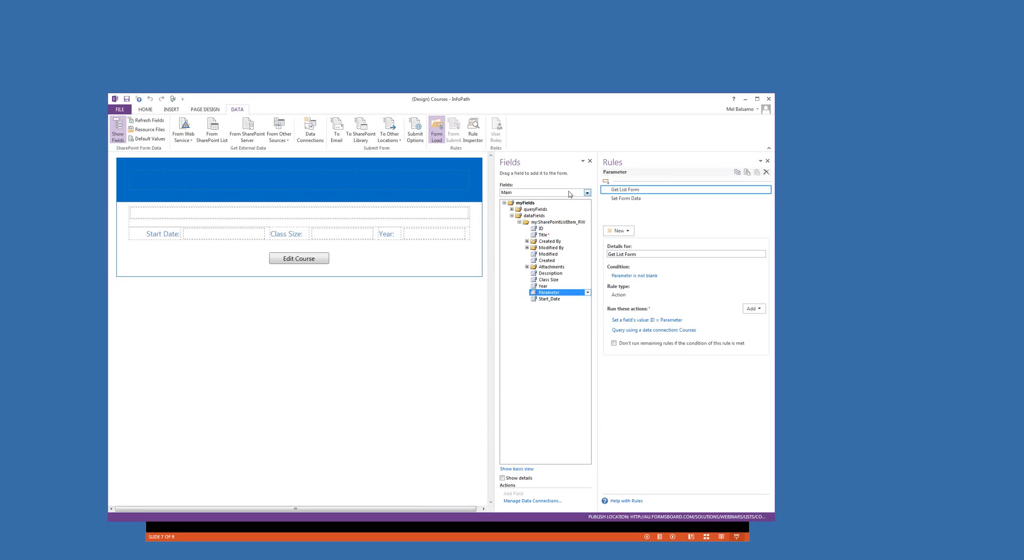
Try a new Form Load action rule to examine its available actions, and delete the rule.
{"action": "left_click", "coordinate": [440, 140]}
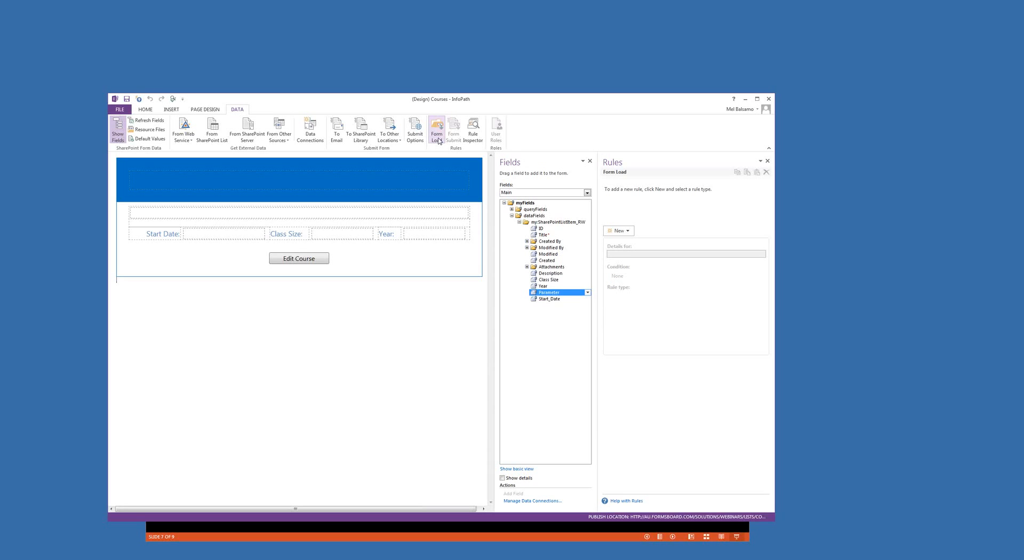
{"action": "left_click", "coordinate": [618, 230]}
{"action": "left_click", "coordinate": [648, 249]}
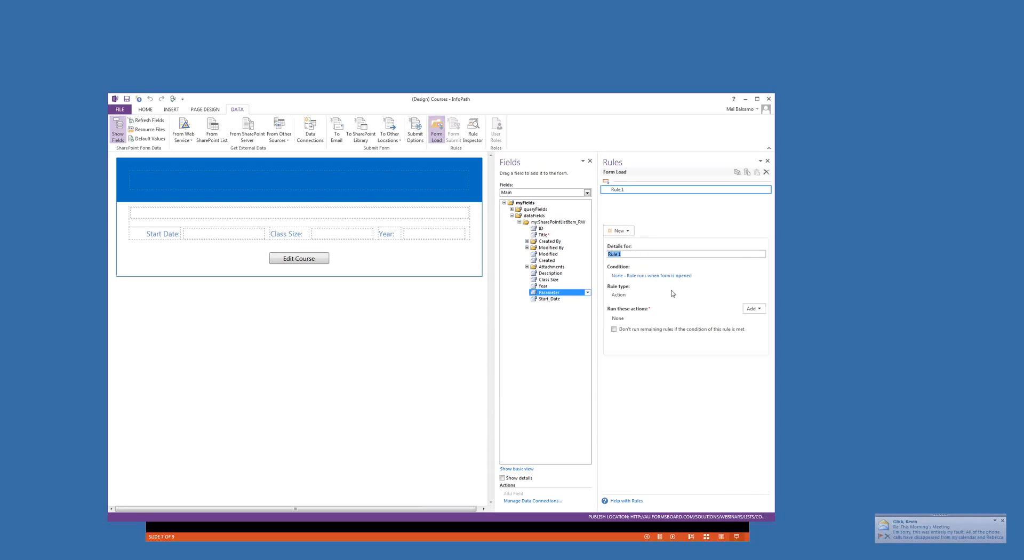
{"action": "left_click", "coordinate": [752, 308]}
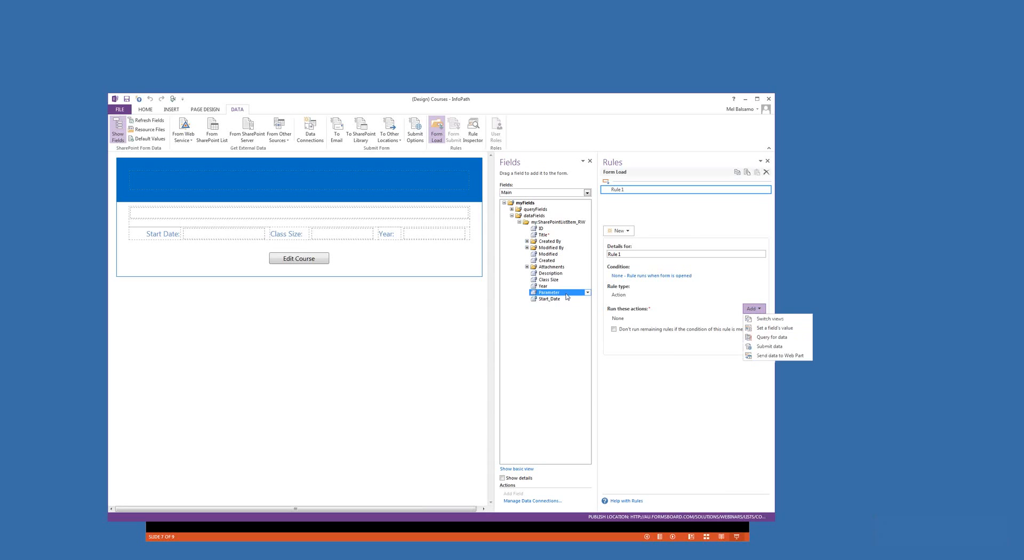
{"action": "left_click", "coordinate": [766, 171]}
{"action": "left_click", "coordinate": [766, 172]}
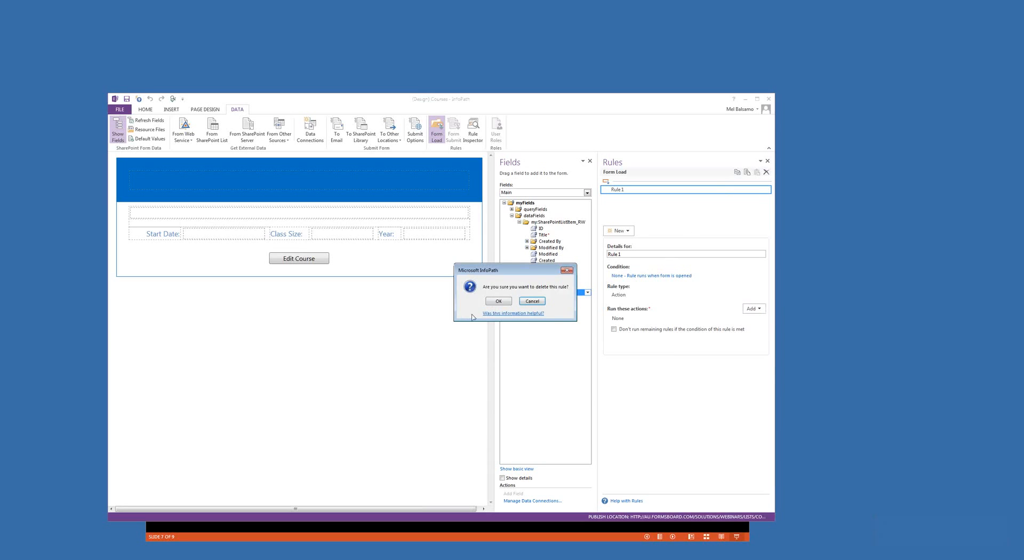
{"action": "left_click", "coordinate": [498, 301]}
Review the action types that can be added to the Parameter field's Get List Form rule.
{"action": "left_click", "coordinate": [555, 293]}
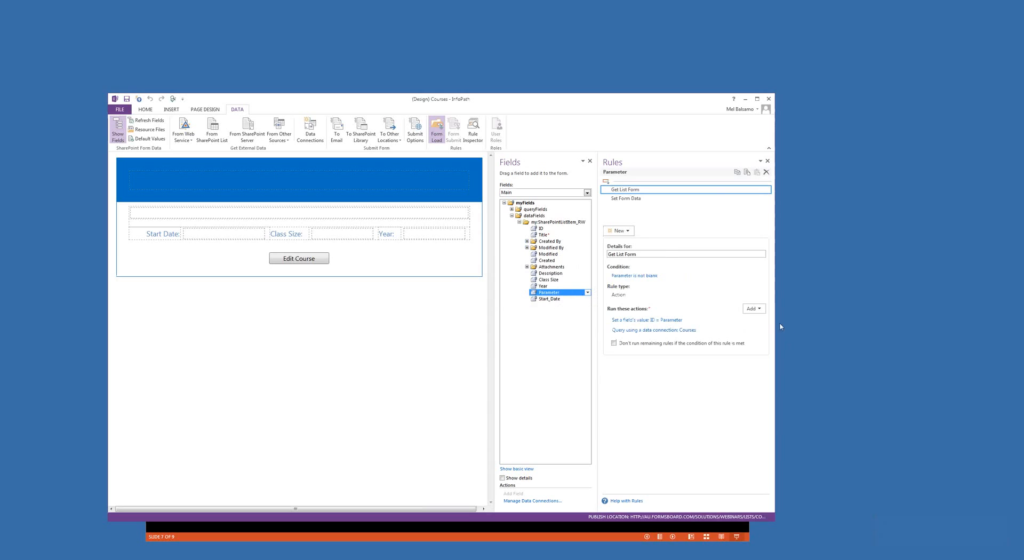
{"action": "left_click", "coordinate": [758, 312]}
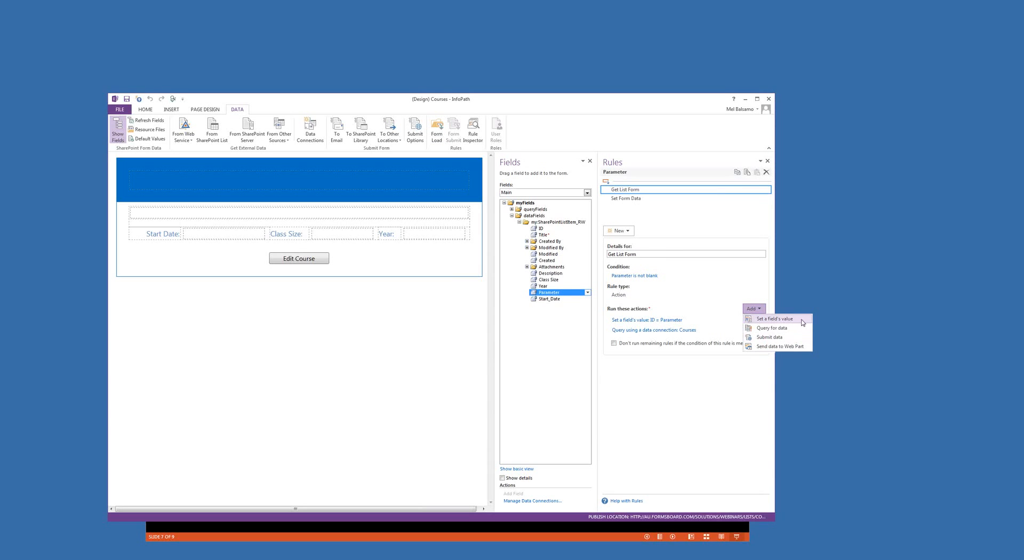
{"action": "left_click", "coordinate": [666, 391]}
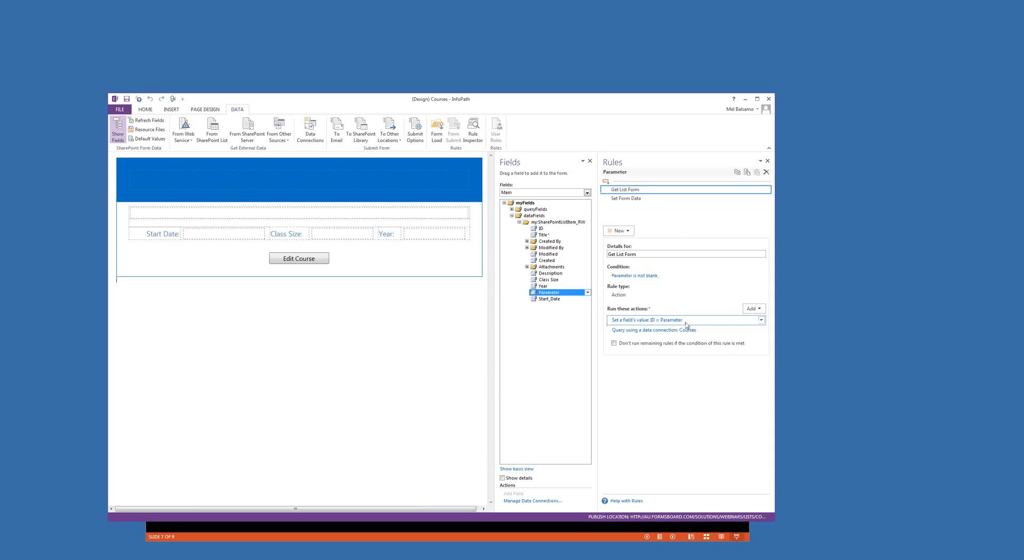
Inspect the target field and data source of the Get List Form rule's ID action, keeping Courses (Secondary), and cancel.
{"action": "left_click", "coordinate": [645, 321]}
{"action": "left_click", "coordinate": [711, 332]}
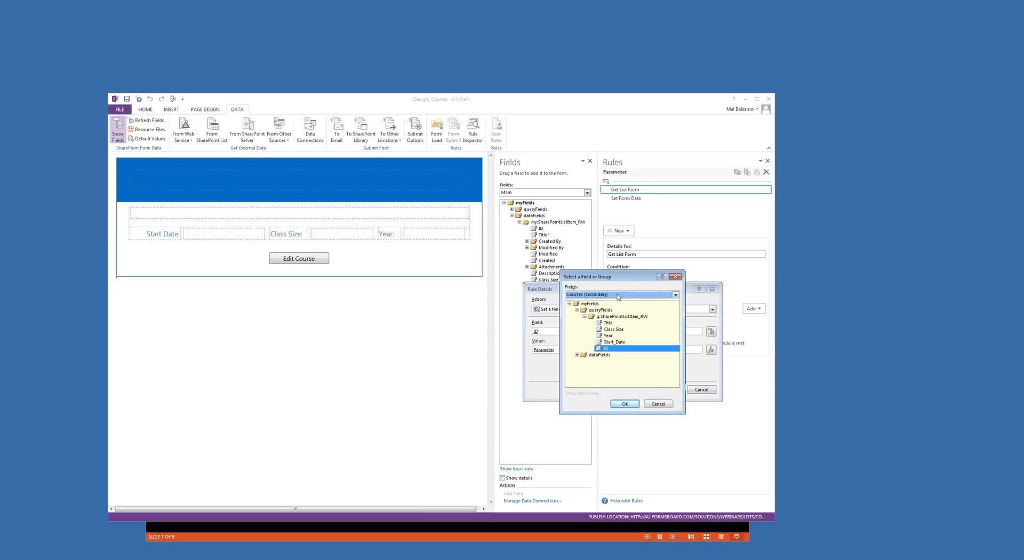
{"action": "left_click", "coordinate": [617, 297]}
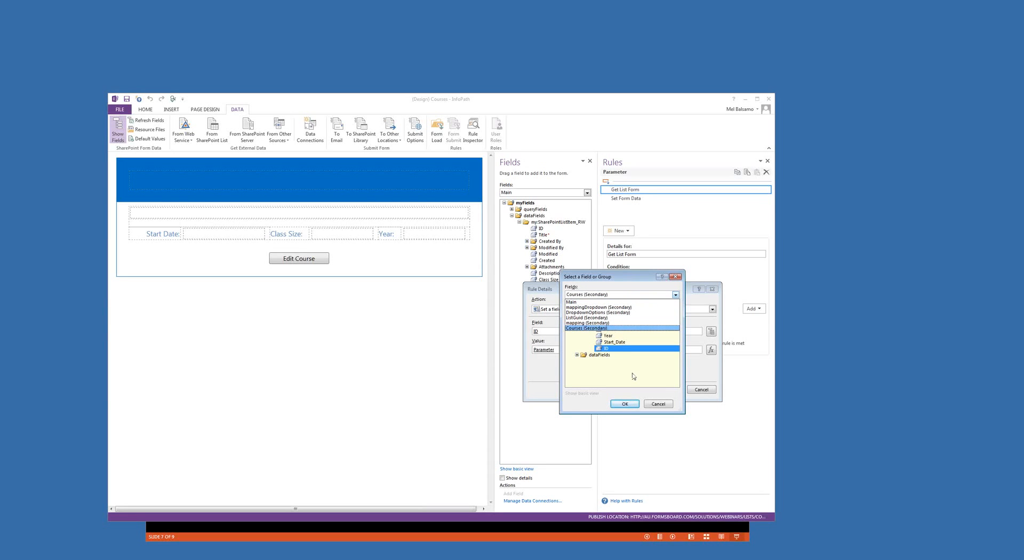
{"action": "left_click", "coordinate": [616, 329]}
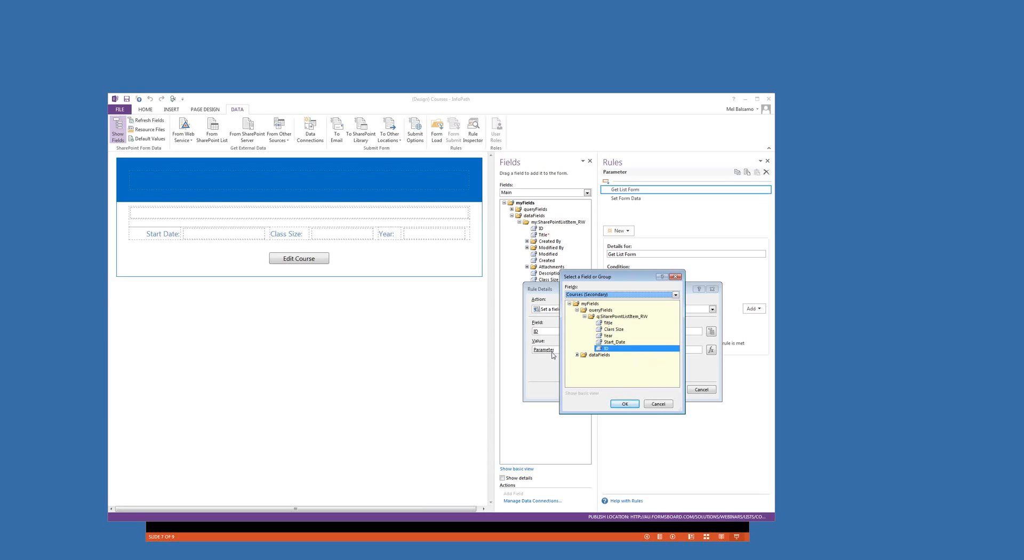
{"action": "left_click", "coordinate": [658, 404]}
{"action": "left_click", "coordinate": [702, 391]}
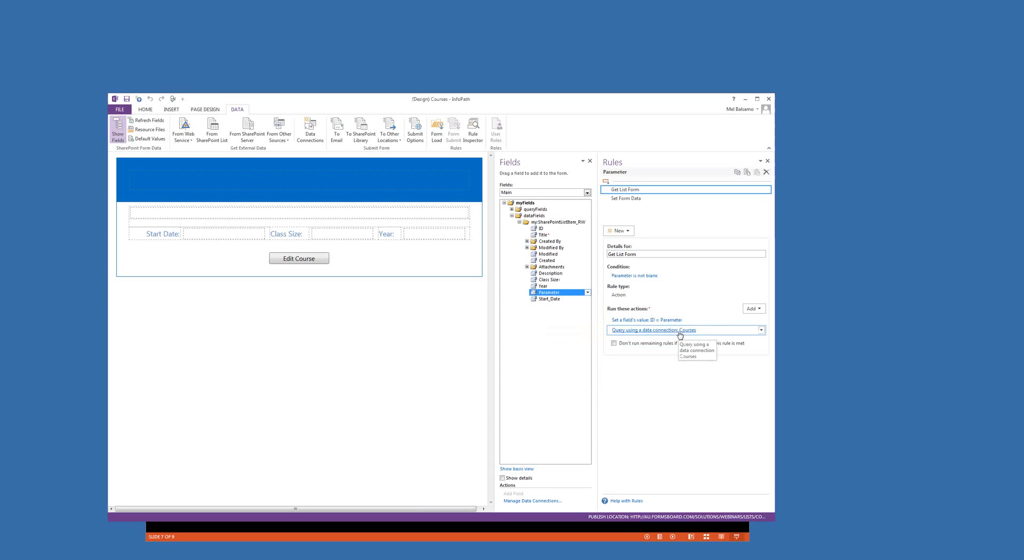
Open the Set Form Data rule's ID action and inspect which data source its target field belongs to.
{"action": "left_click", "coordinate": [664, 200]}
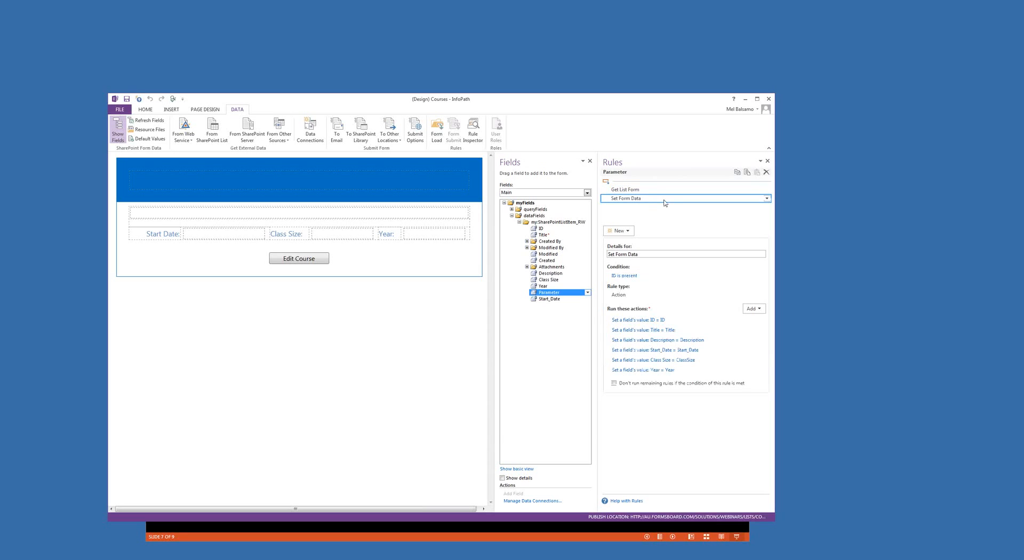
{"action": "left_click", "coordinate": [659, 321]}
{"action": "left_click_drag", "start_coordinate": [652, 292], "coordinate": [390, 289]}
{"action": "left_click", "coordinate": [449, 328]}
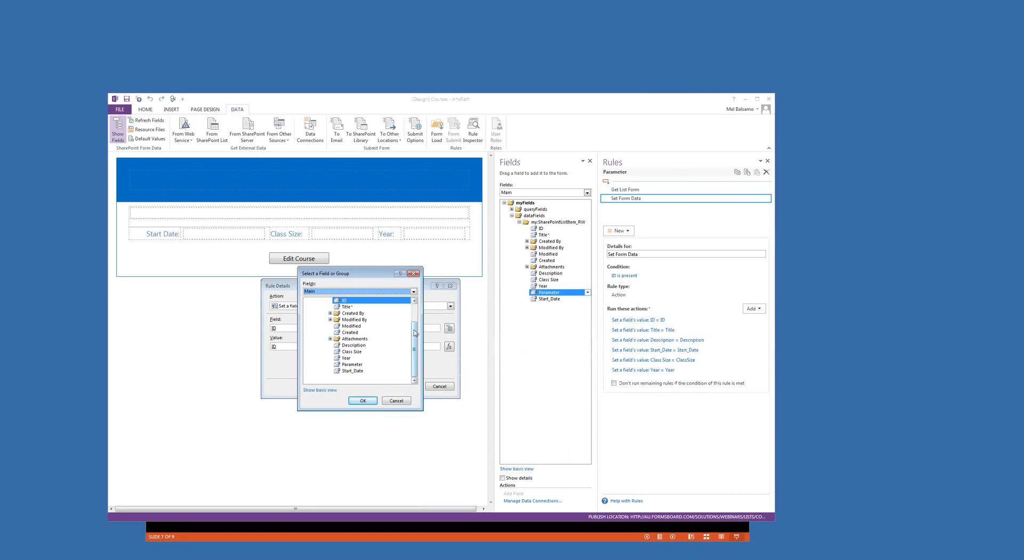
{"action": "left_click_drag", "start_coordinate": [415, 334], "coordinate": [418, 321]}
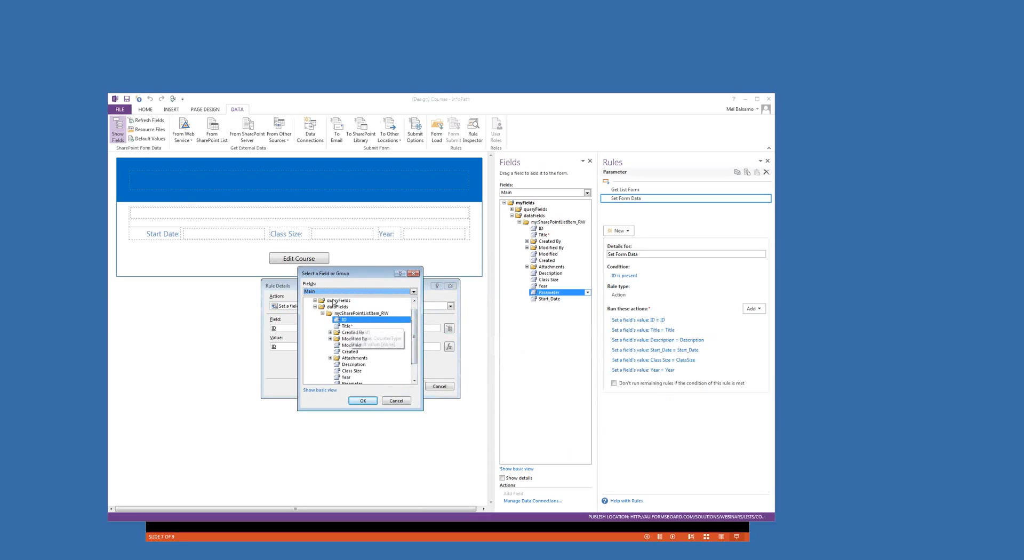
{"action": "left_click", "coordinate": [397, 402]}
Trace the source field in the ID action's value formula, and cancel out of the rule details.
{"action": "left_click", "coordinate": [453, 348]}
{"action": "left_click", "coordinate": [247, 314]}
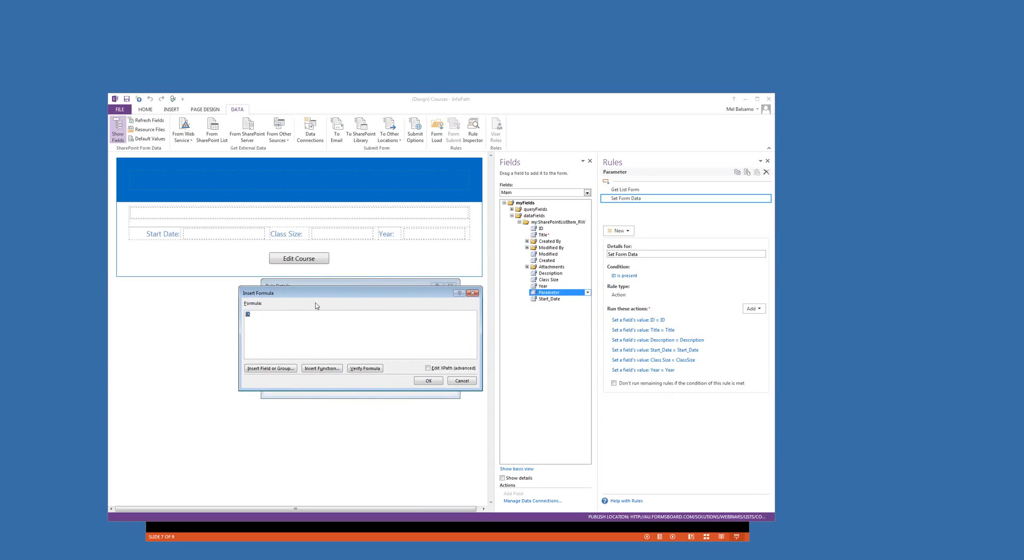
{"action": "double_click", "coordinate": [248, 315]}
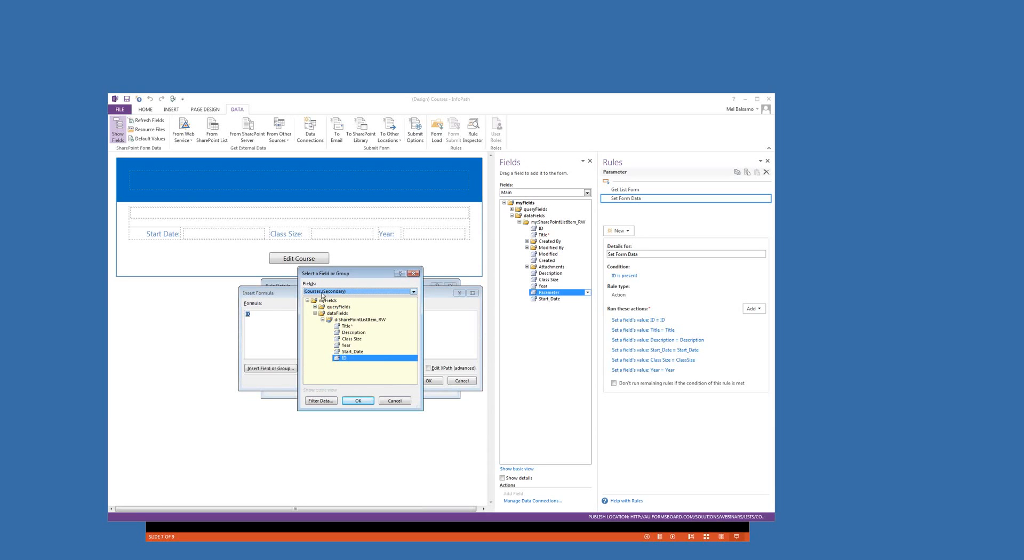
{"action": "left_click", "coordinate": [393, 401]}
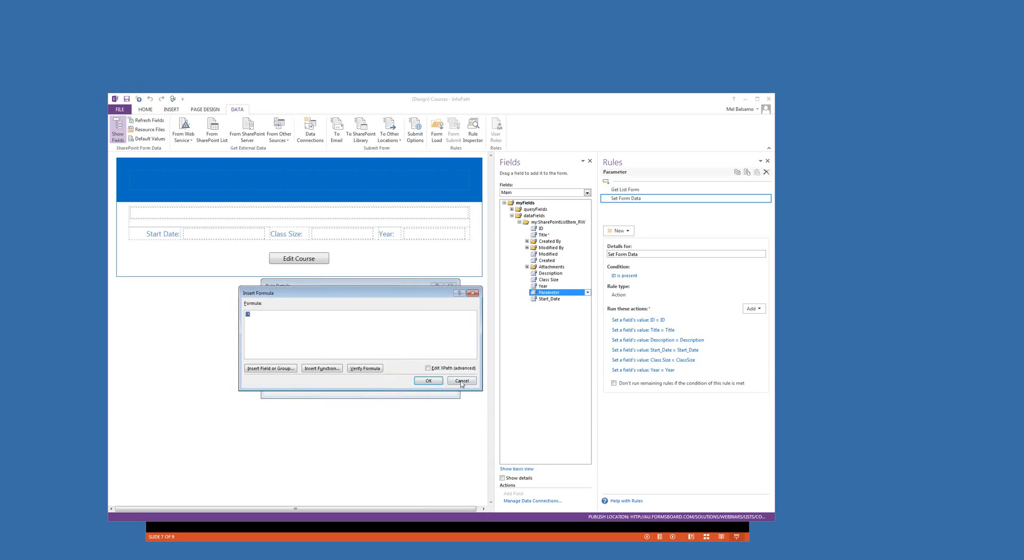
{"action": "left_click", "coordinate": [461, 382]}
{"action": "left_click", "coordinate": [441, 387]}
Inspect the target field of the Set Form Data rule's Title action and cancel without changes.
{"action": "double_click", "coordinate": [667, 330]}
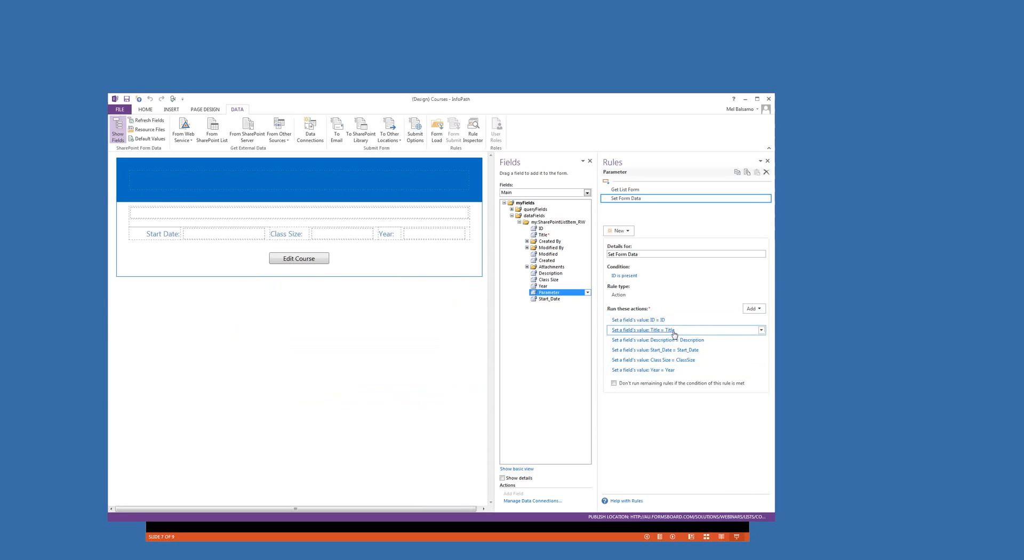
{"action": "left_click", "coordinate": [449, 329]}
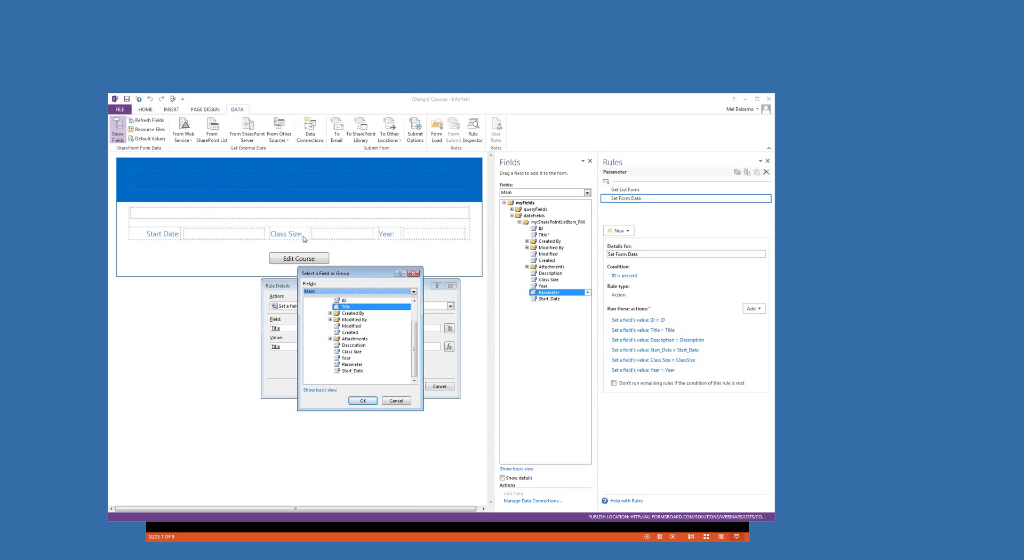
{"action": "left_click", "coordinate": [403, 400]}
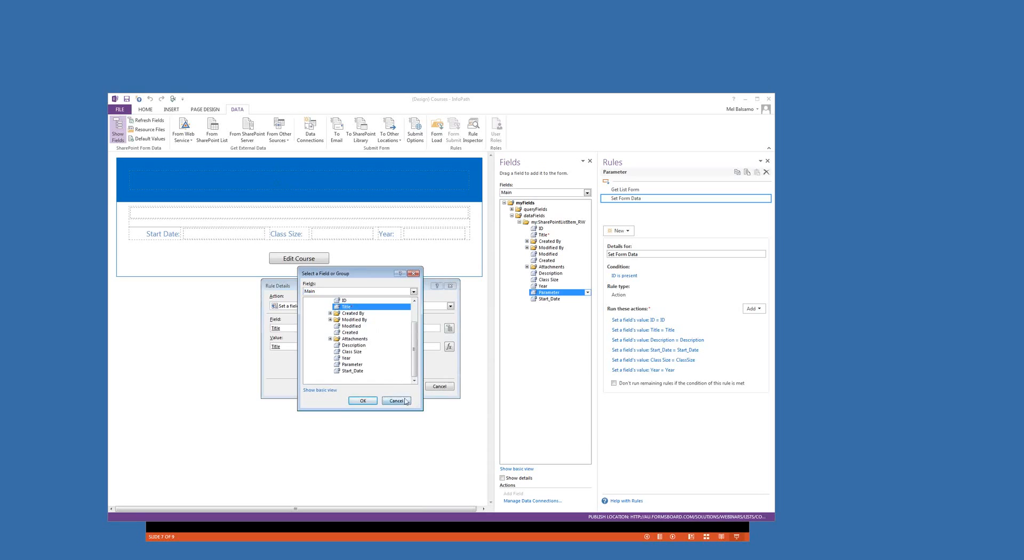
{"action": "left_click", "coordinate": [447, 387]}
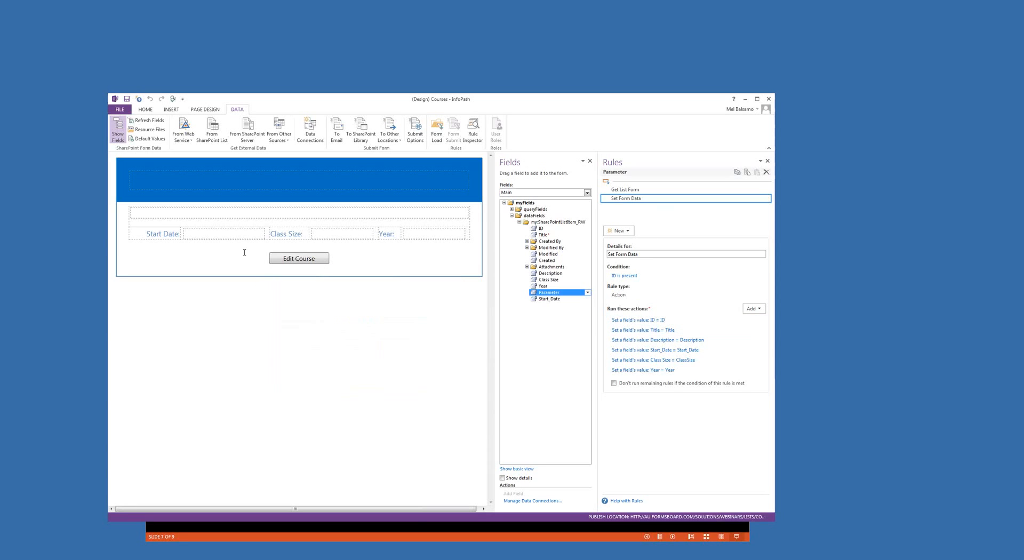
Review the Edit Course button's Get Dropdown Options and Switch View rules, and open the form's Edit view.
{"action": "left_click", "coordinate": [294, 261]}
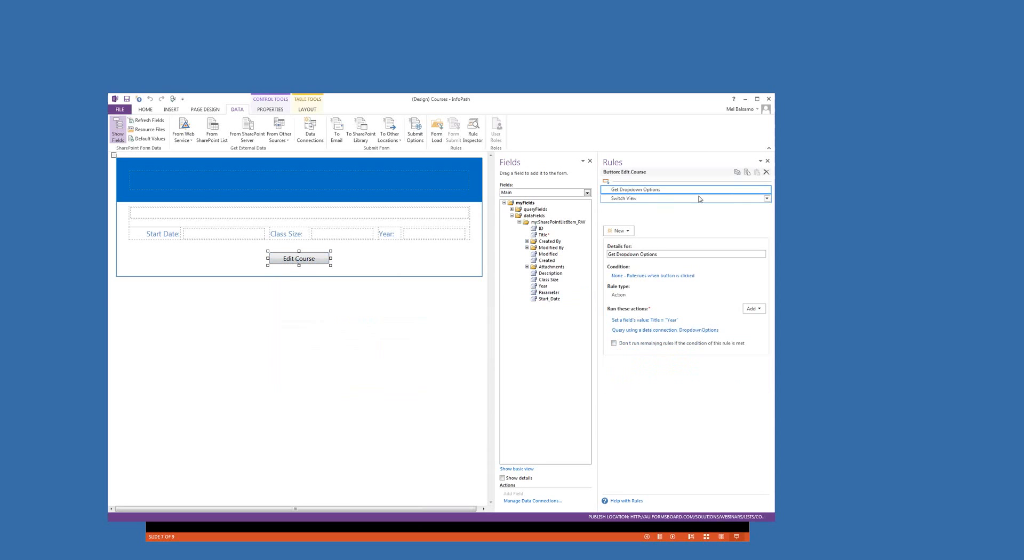
{"action": "left_click", "coordinate": [671, 200]}
{"action": "left_click", "coordinate": [204, 109]}
{"action": "left_click", "coordinate": [151, 131]}
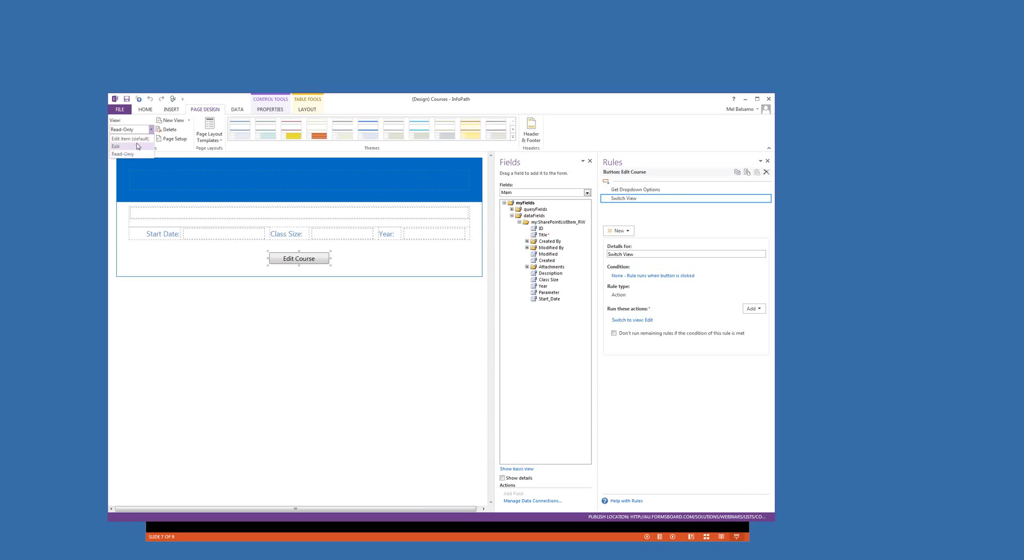
{"action": "left_click", "coordinate": [137, 145]}
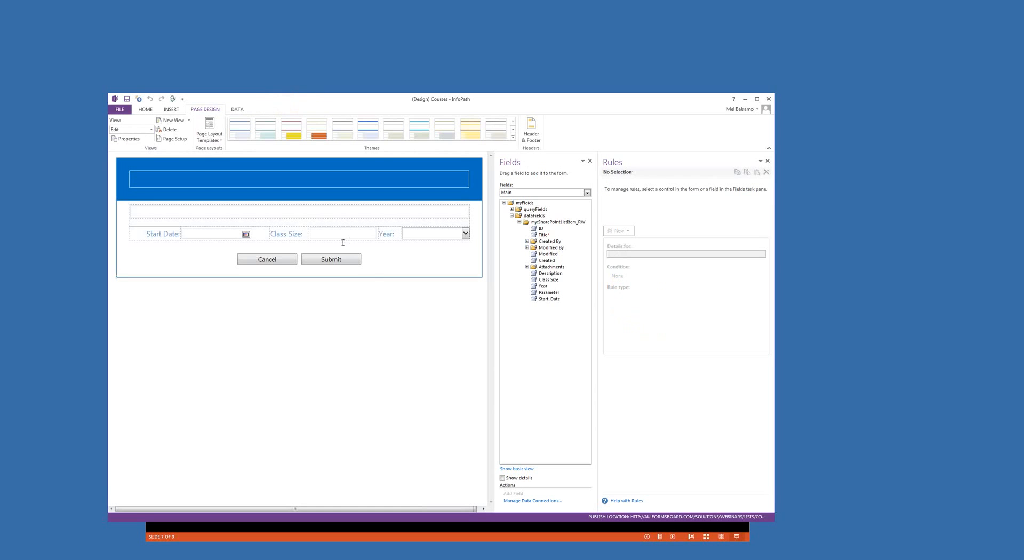
Review the actions of the Submit button's Set List Guid, Set Method, Set Submit Values and Submit rules in the Edit view.
{"action": "left_click", "coordinate": [335, 259]}
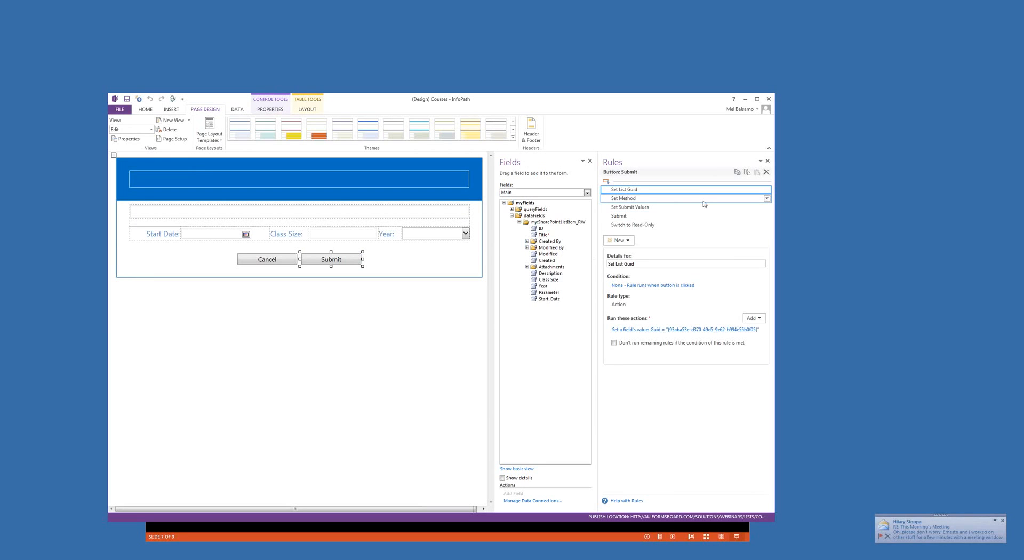
{"action": "left_click", "coordinate": [673, 198]}
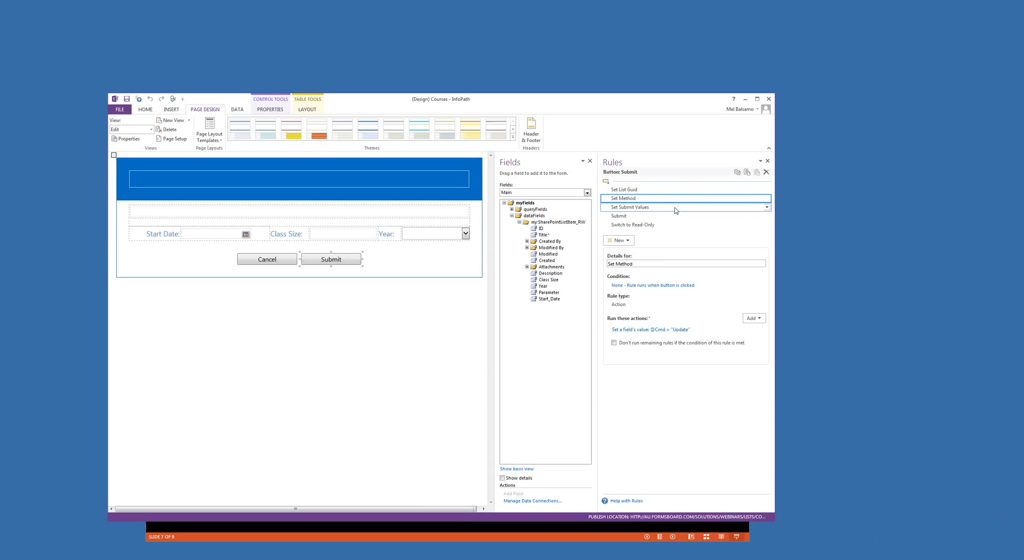
{"action": "left_click", "coordinate": [675, 208]}
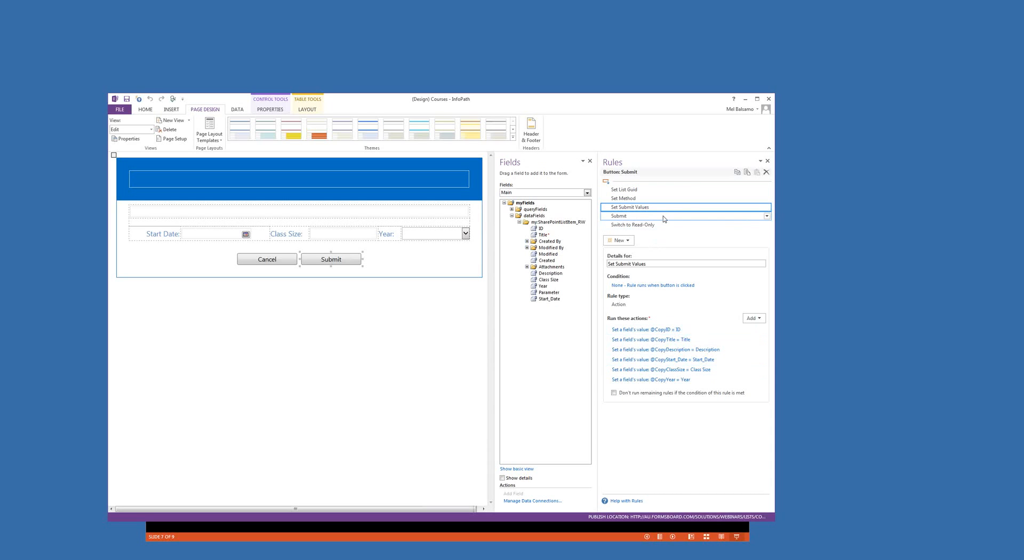
{"action": "left_click", "coordinate": [664, 218]}
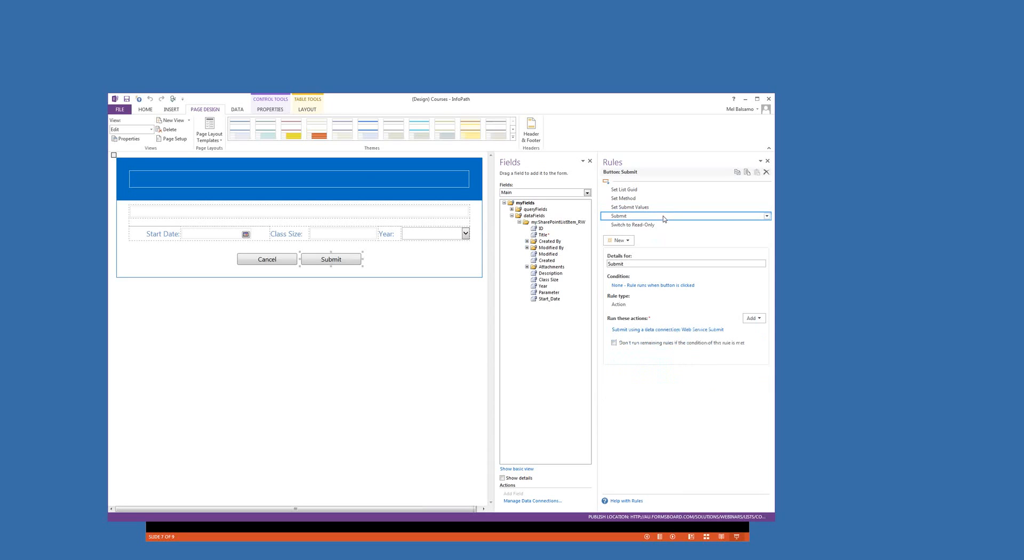
Inspect the details of the Web Service Submit and mapping data connections, and close the list of connections.
{"action": "left_click", "coordinate": [237, 110]}
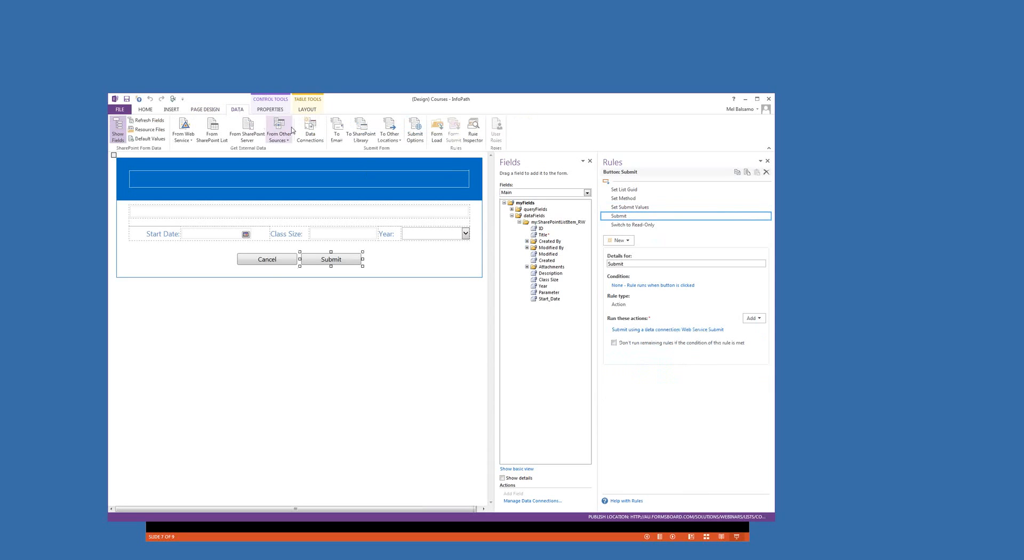
{"action": "left_click", "coordinate": [309, 131]}
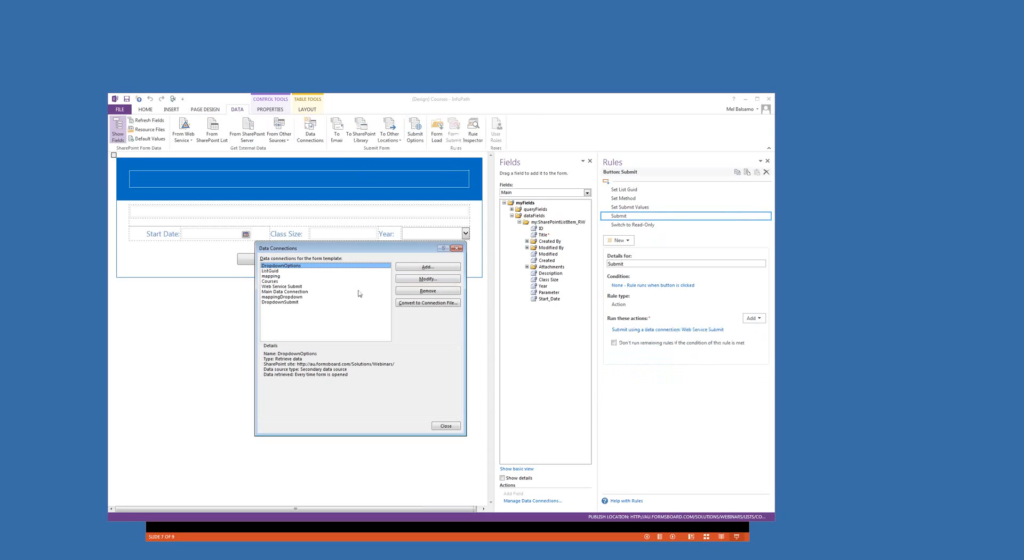
{"action": "left_click", "coordinate": [293, 287]}
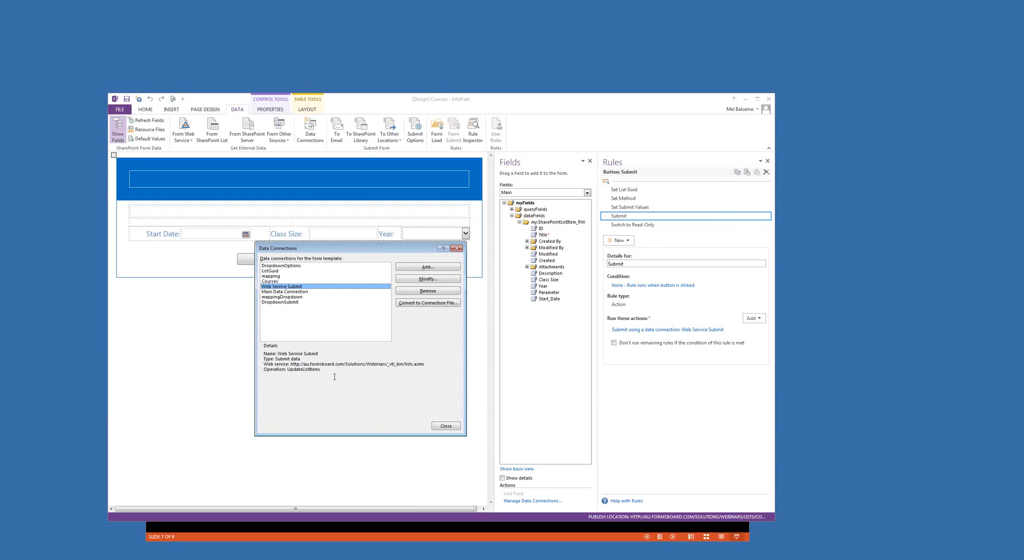
{"action": "left_click", "coordinate": [288, 277]}
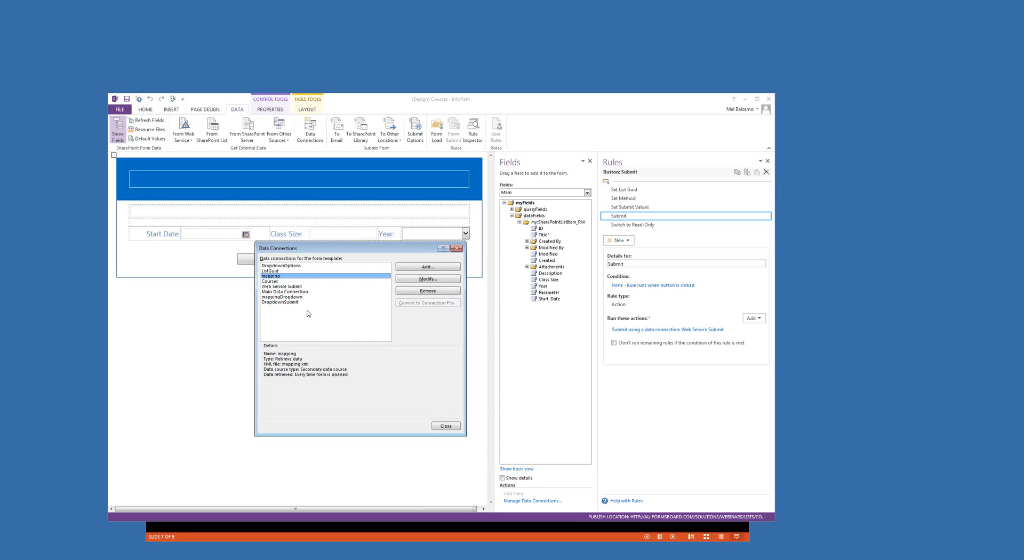
{"action": "left_click", "coordinate": [445, 426]}
Display the Set Submit Values rule, and examine the generated batch XML in U2U CAML Query Builder and the mapping.xml file.
{"action": "left_click", "coordinate": [693, 207]}
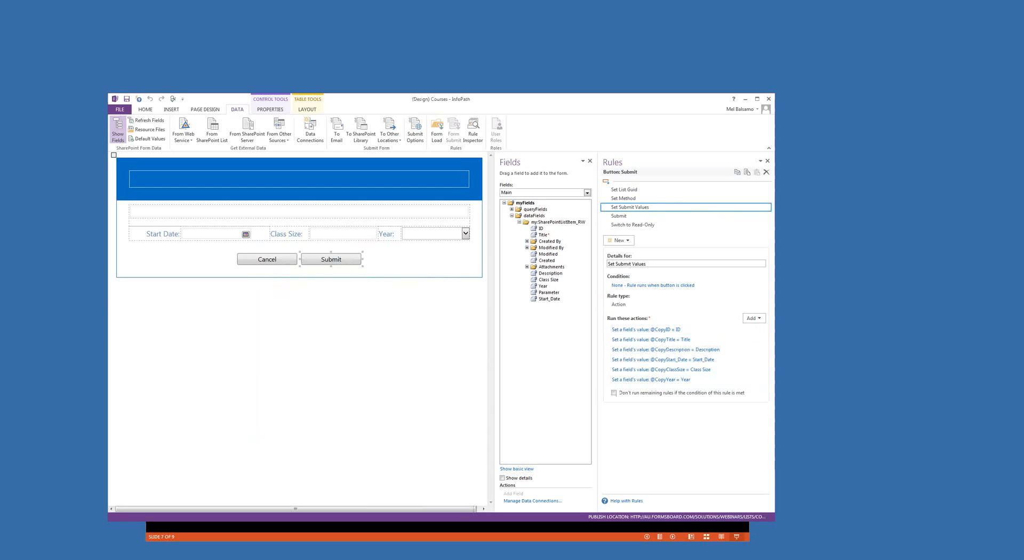
{"action": "left_click", "coordinate": [234, 557]}
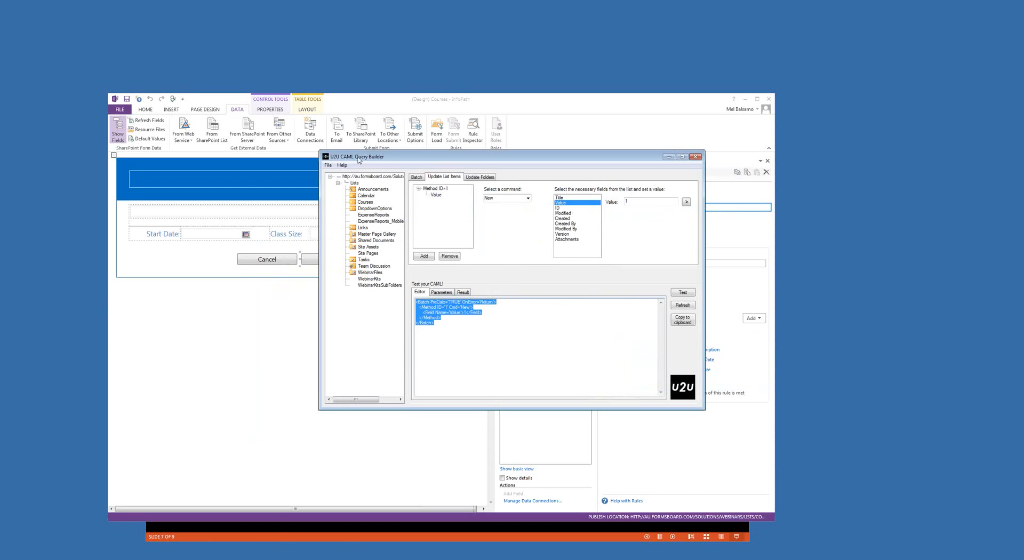
{"action": "left_click_drag", "start_coordinate": [387, 161], "coordinate": [385, 175]}
{"action": "left_click", "coordinate": [452, 332]}
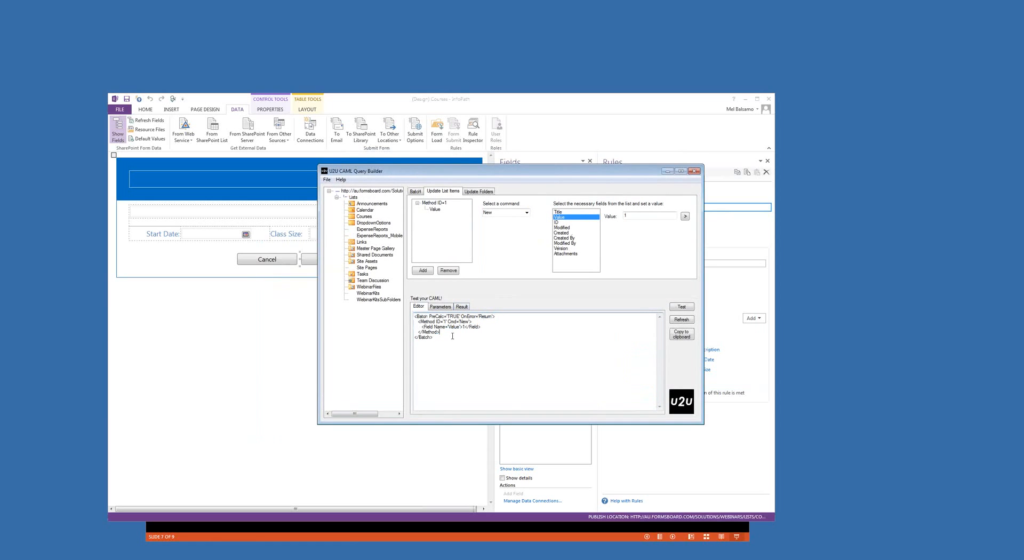
{"action": "key", "text": "ctrl+a"}
{"action": "left_click", "coordinate": [450, 340]}
{"action": "key", "text": "ctrl+a"}
{"action": "left_click", "coordinate": [452, 350]}
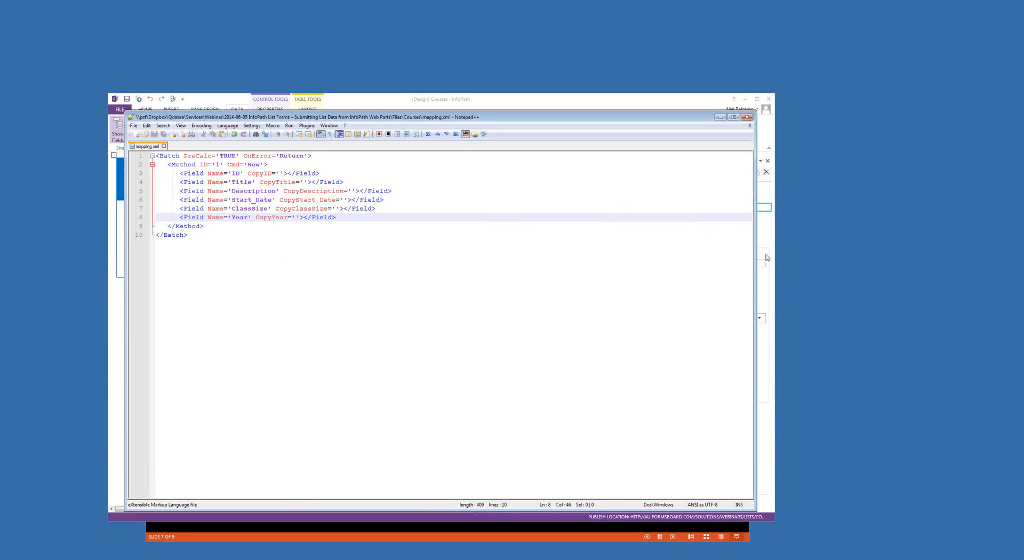
Return to InfoPath and review the Submit and Set Submit Values rules of the Submit button.
{"action": "left_click", "coordinate": [773, 251]}
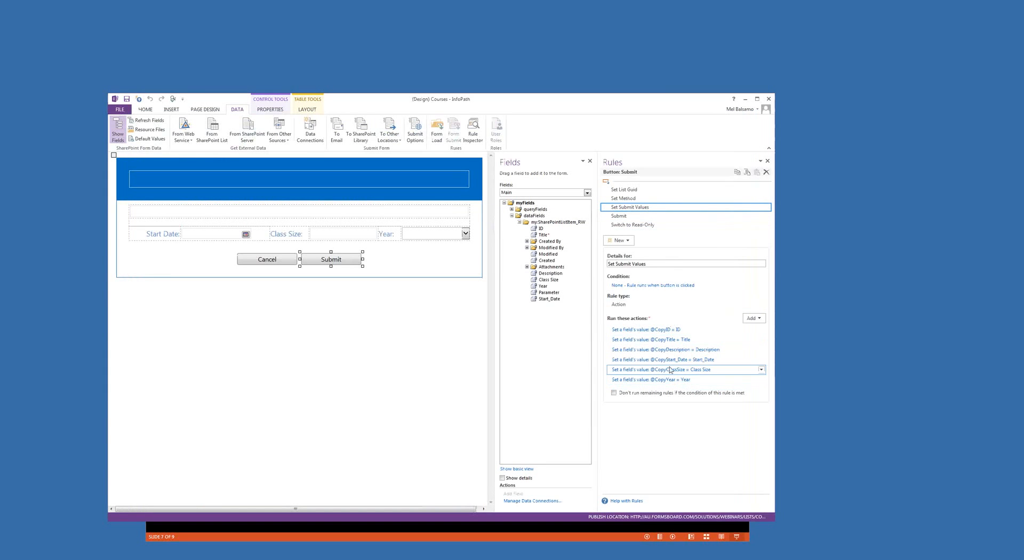
{"action": "left_click", "coordinate": [633, 217]}
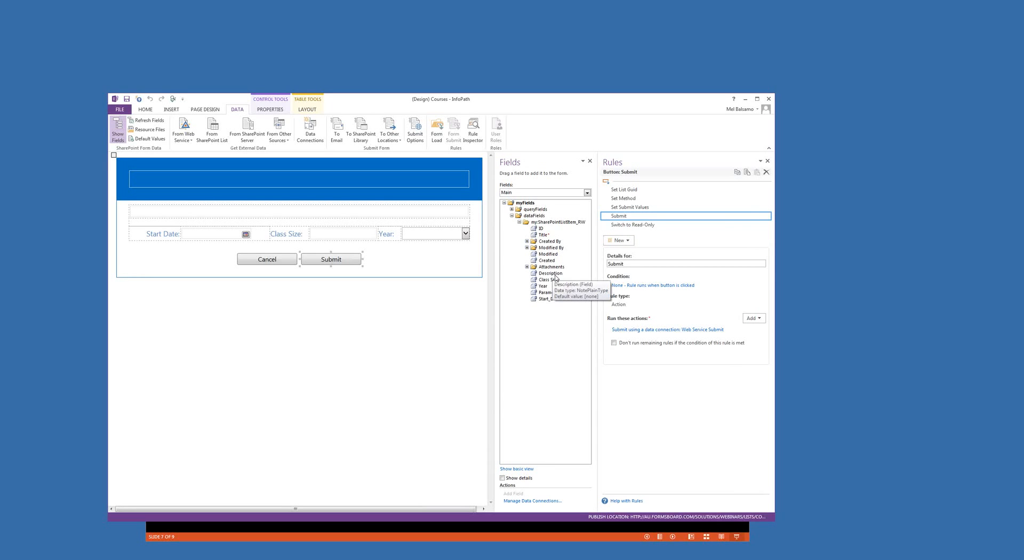
{"action": "left_click", "coordinate": [634, 208]}
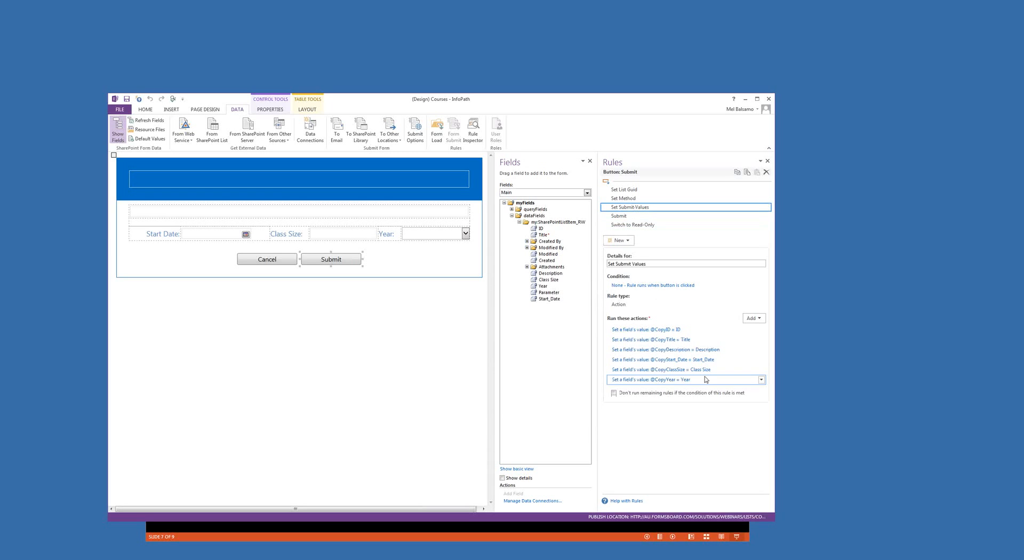
{"action": "left_click", "coordinate": [838, 463]}
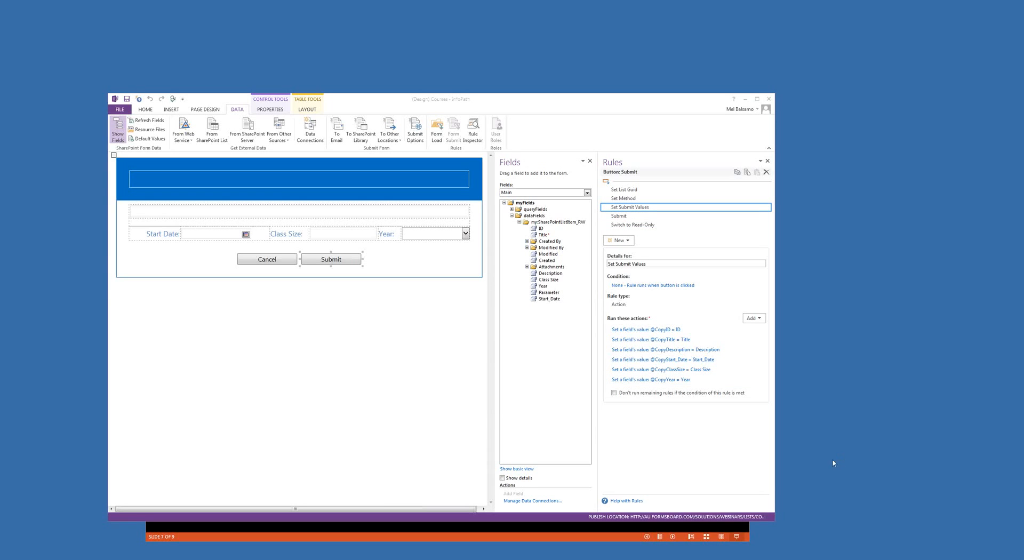
{"action": "key", "text": "alt+Tab"}
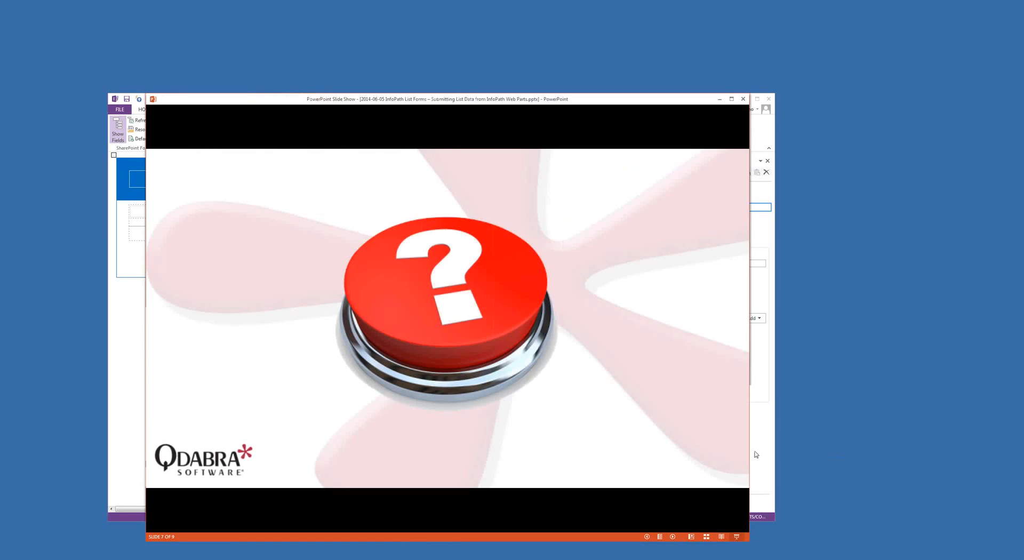
{"action": "left_click", "coordinate": [940, 494]}
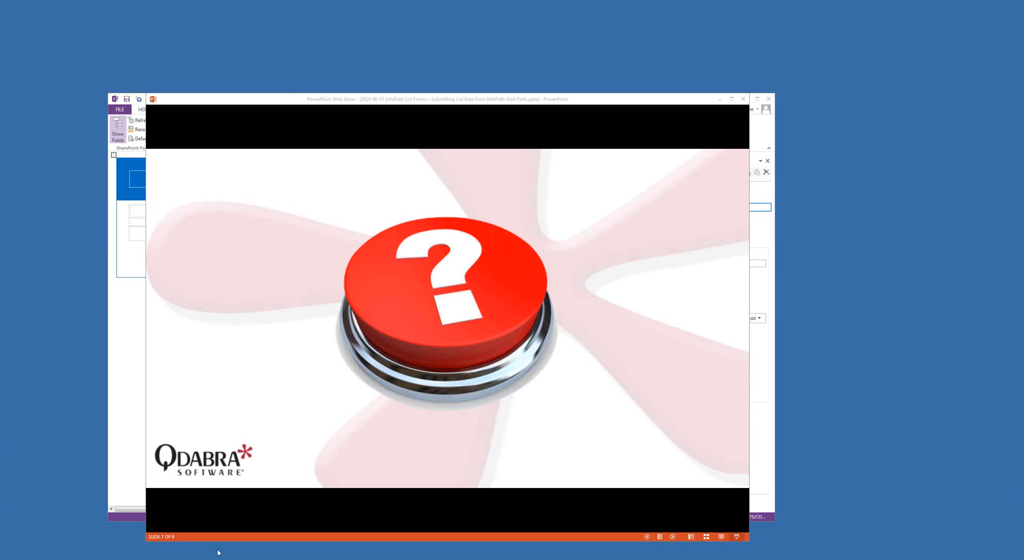
{"action": "key", "text": "alt+Tab"}
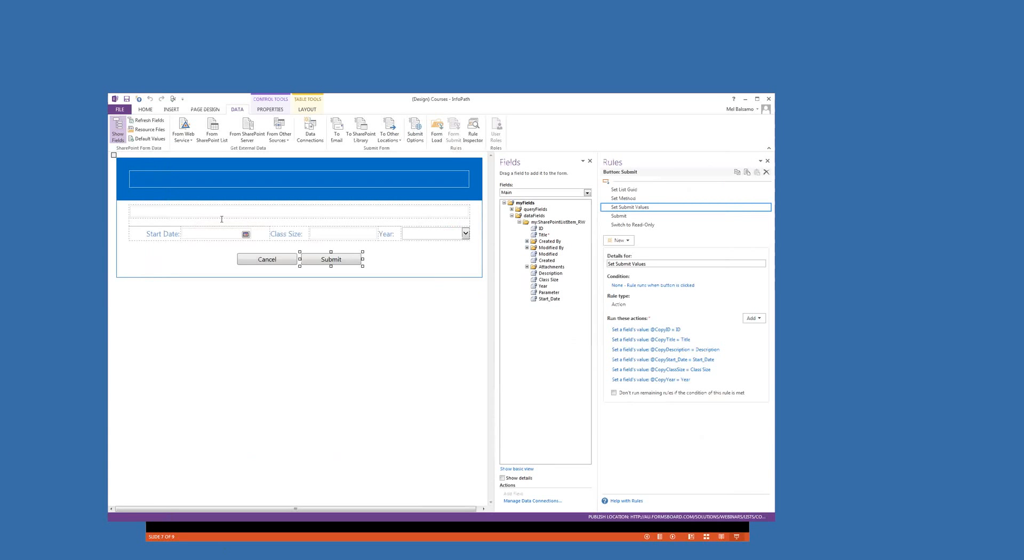
Open the Read-Only view and check the Start Date, Class Size and Year controls for rules.
{"action": "left_click", "coordinate": [204, 110]}
{"action": "left_click", "coordinate": [151, 130]}
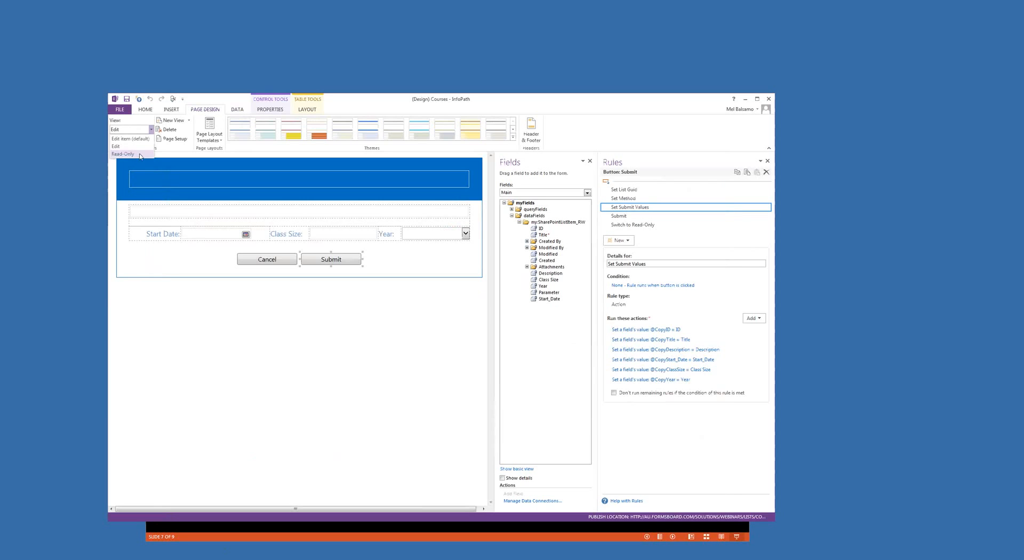
{"action": "left_click", "coordinate": [140, 155]}
{"action": "left_click", "coordinate": [252, 235]}
{"action": "left_click", "coordinate": [352, 238]}
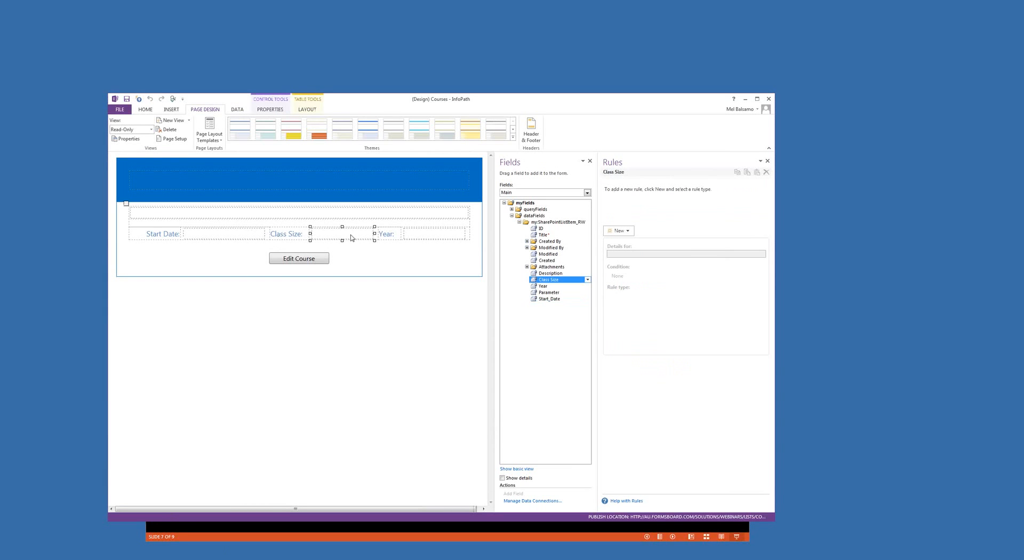
{"action": "left_click", "coordinate": [432, 235]}
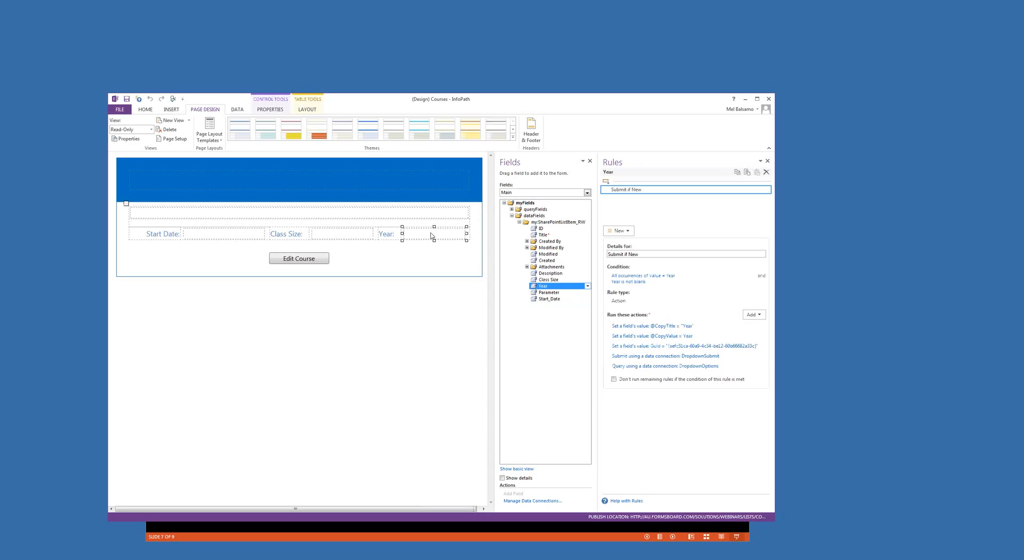
Switch the form back to the Edit view and check the Class Size control for rules.
{"action": "left_click", "coordinate": [151, 130]}
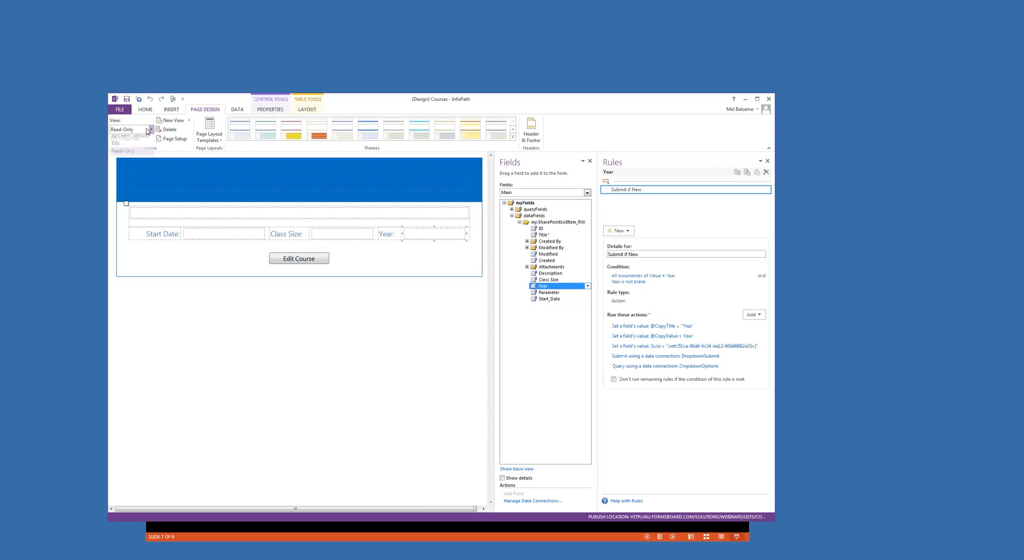
{"action": "left_click", "coordinate": [138, 147]}
{"action": "left_click", "coordinate": [337, 236]}
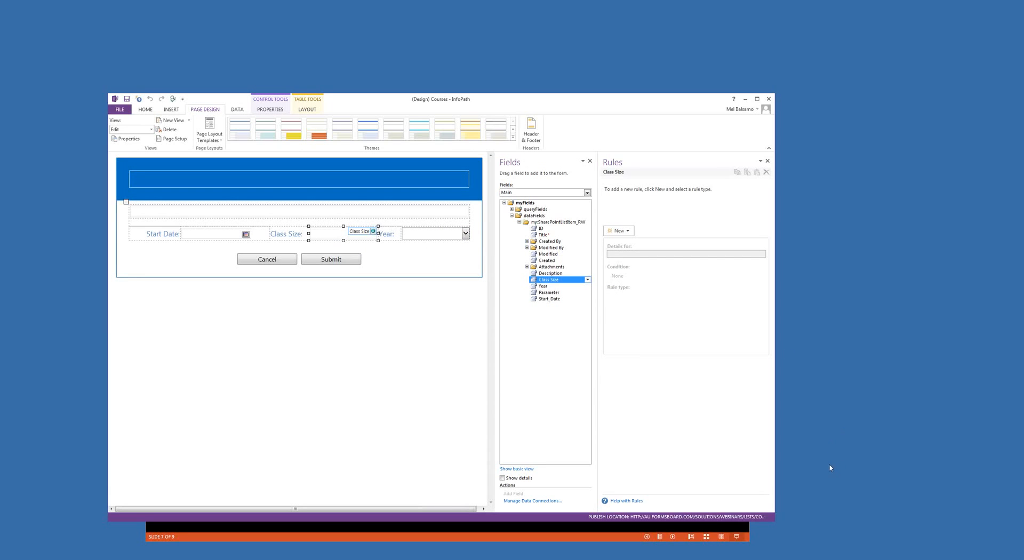
{"action": "left_click", "coordinate": [1021, 492]}
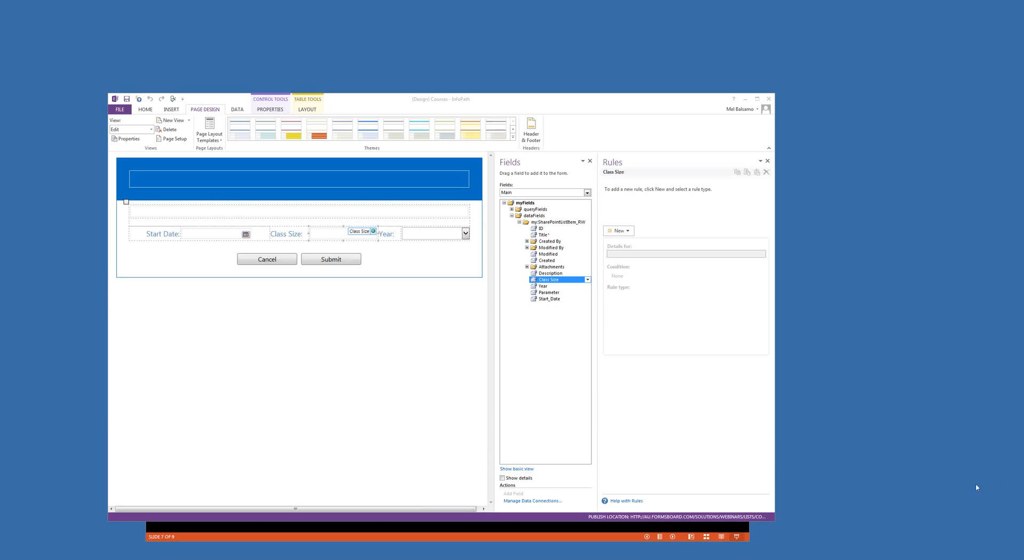
Switch to the PowerPoint slide show, advance it by one slide and end the show.
{"action": "left_click", "coordinate": [271, 559]}
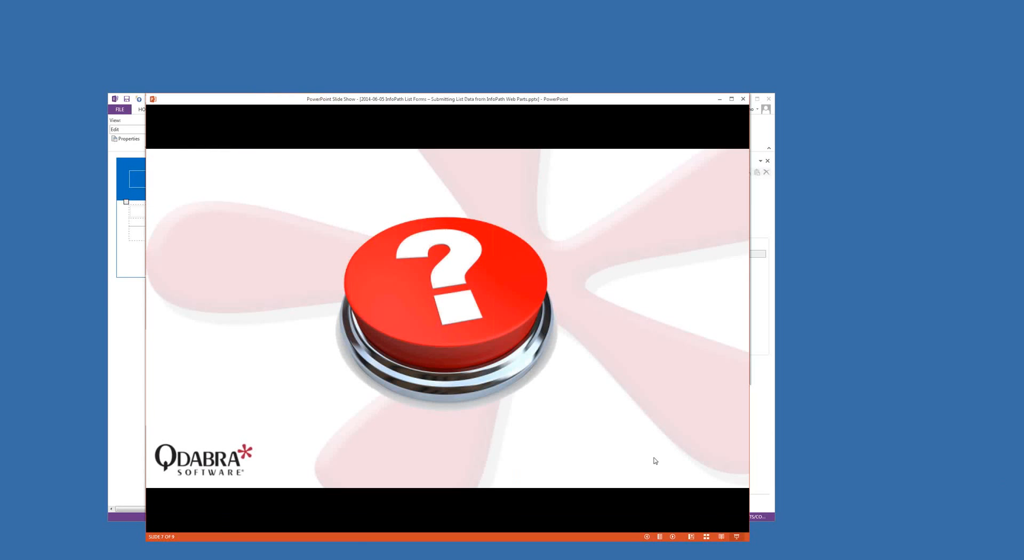
{"action": "left_click", "coordinate": [668, 292]}
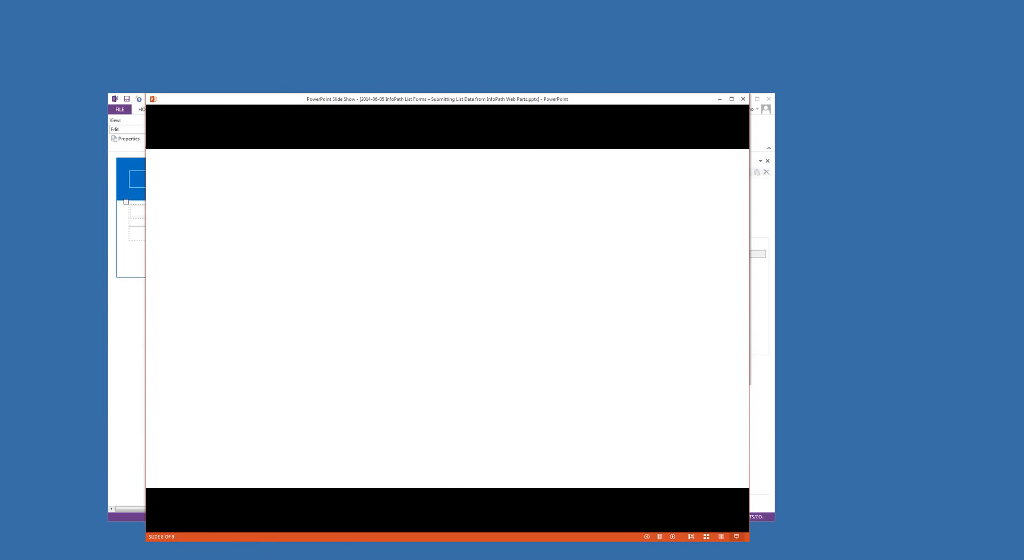
{"action": "key", "text": "Escape"}
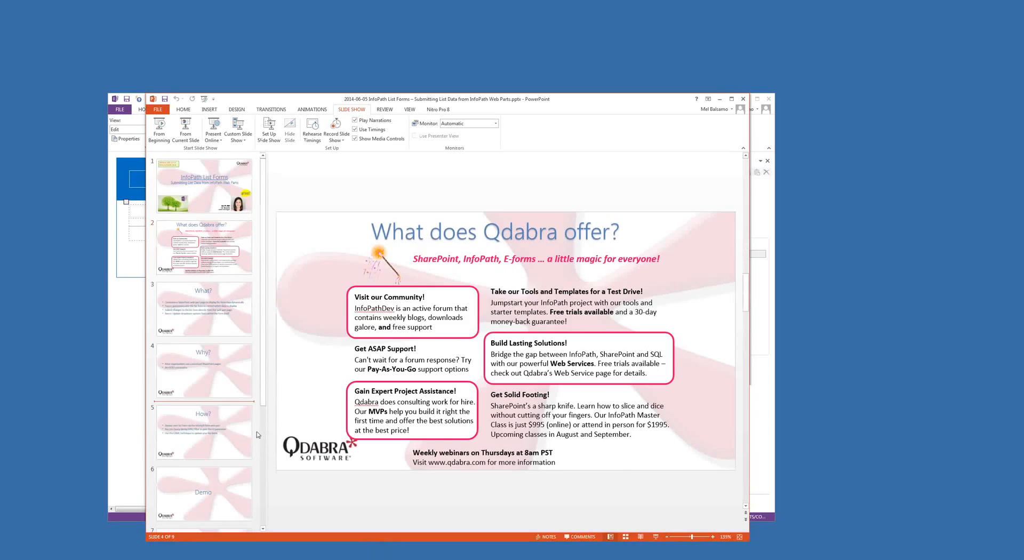
Select the Webinar Kits (QWKs) slide, slide 8, and start the slide show from it.
{"action": "scroll", "coordinate": [257, 431], "scroll_direction": "down", "scroll_amount": 4}
{"action": "left_click", "coordinate": [209, 466]}
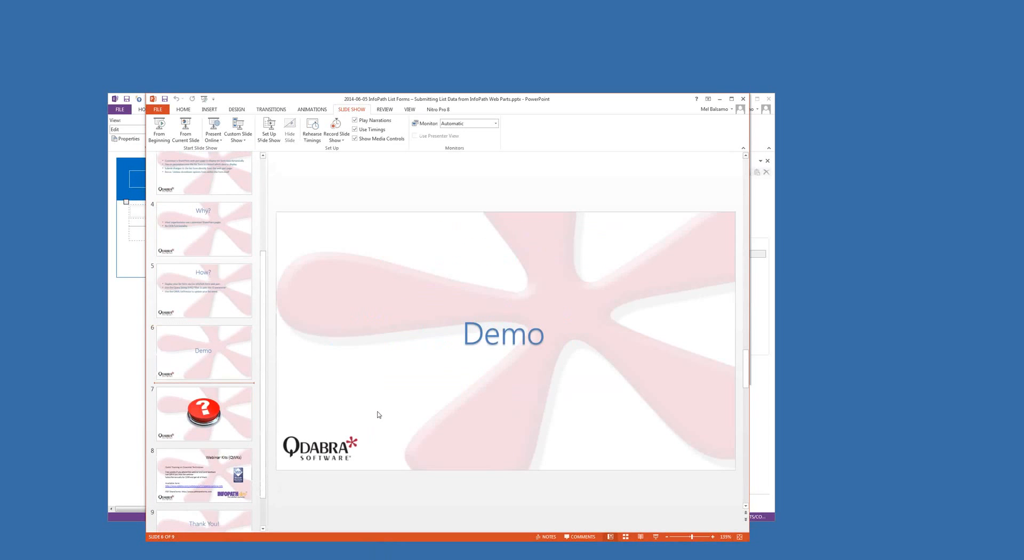
{"action": "left_click", "coordinate": [204, 475]}
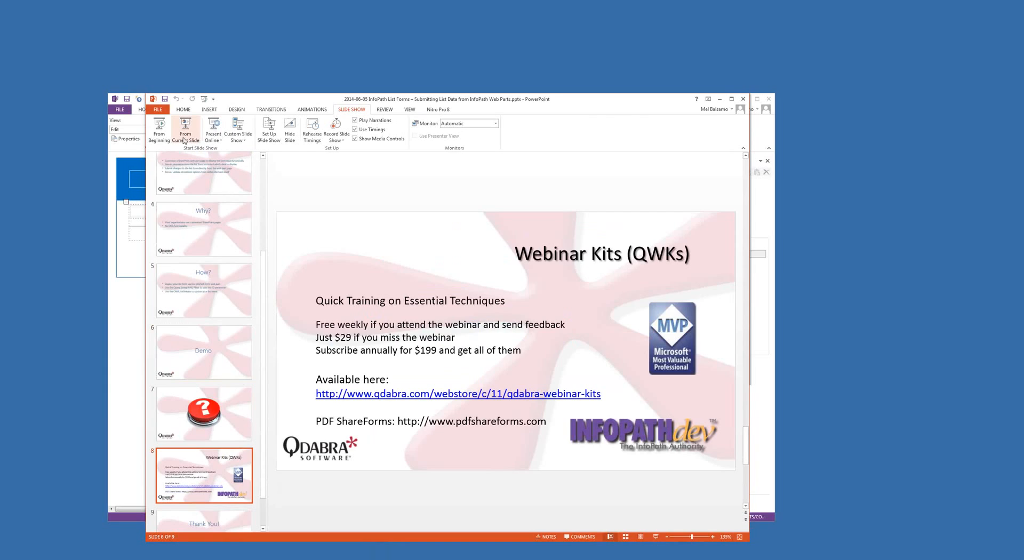
{"action": "left_click", "coordinate": [186, 131]}
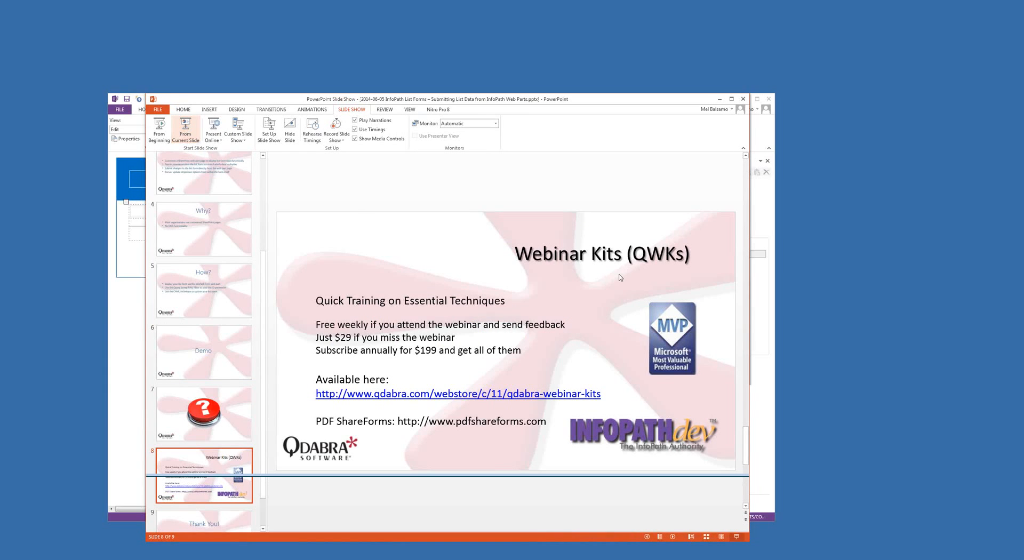